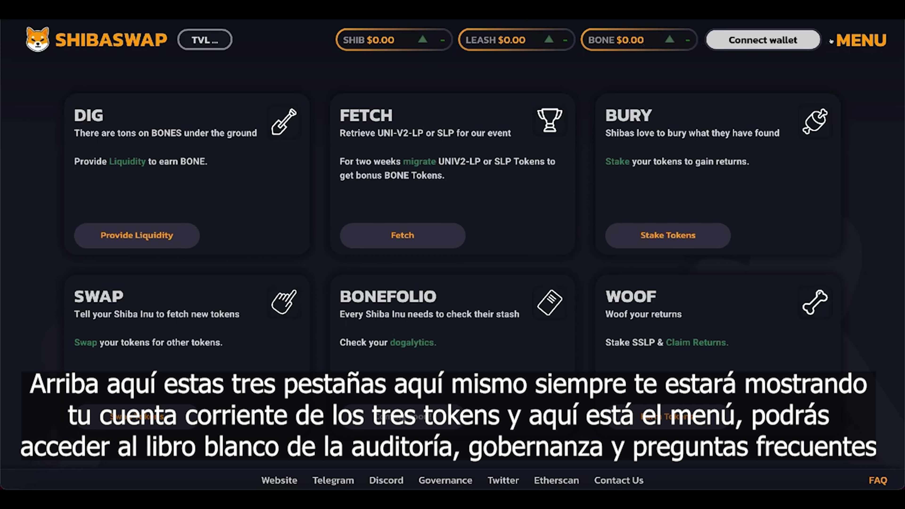
Step: Connect a MetaMask wallet to the ShibaSwap site
{"action": "left_click", "coordinate": [850, 41]}
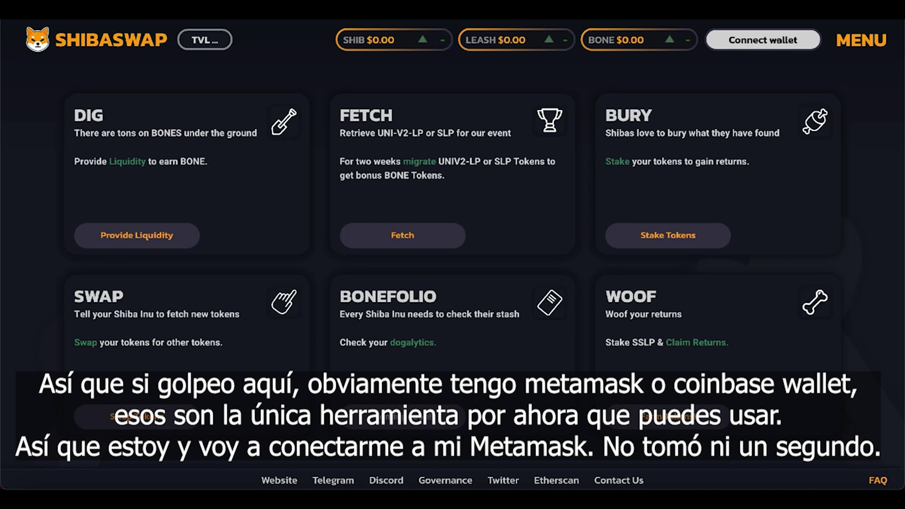
{"action": "left_click", "coordinate": [773, 42]}
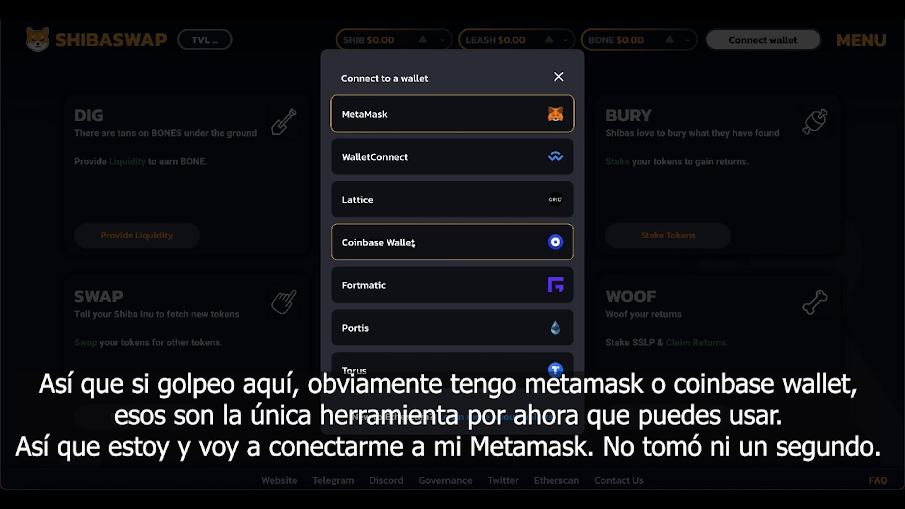
{"action": "left_click", "coordinate": [420, 113]}
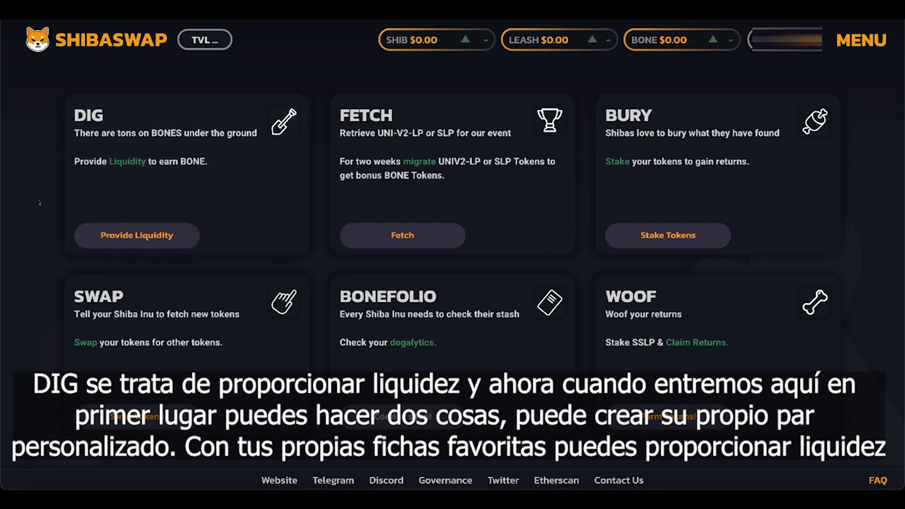
Step: Go to the DIG section's liquidity provider page and start creating a custom pair
{"action": "left_click", "coordinate": [153, 235]}
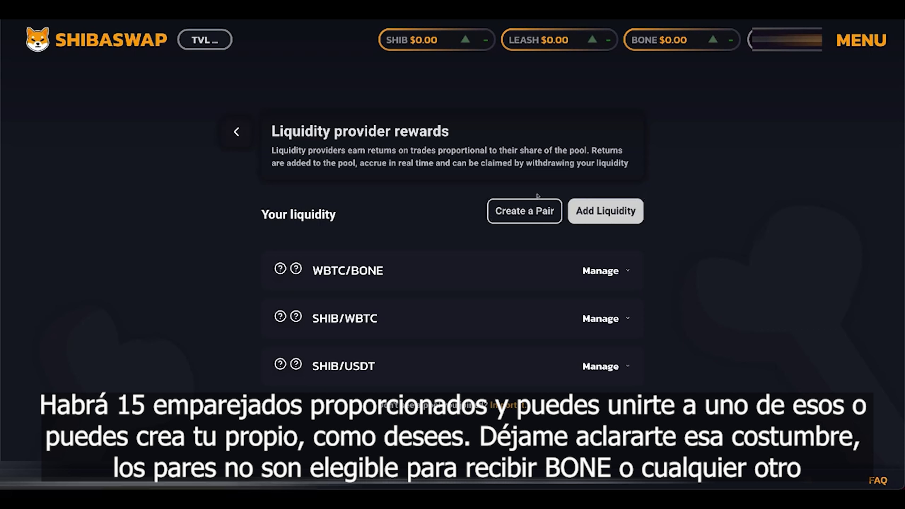
{"action": "left_click", "coordinate": [526, 213]}
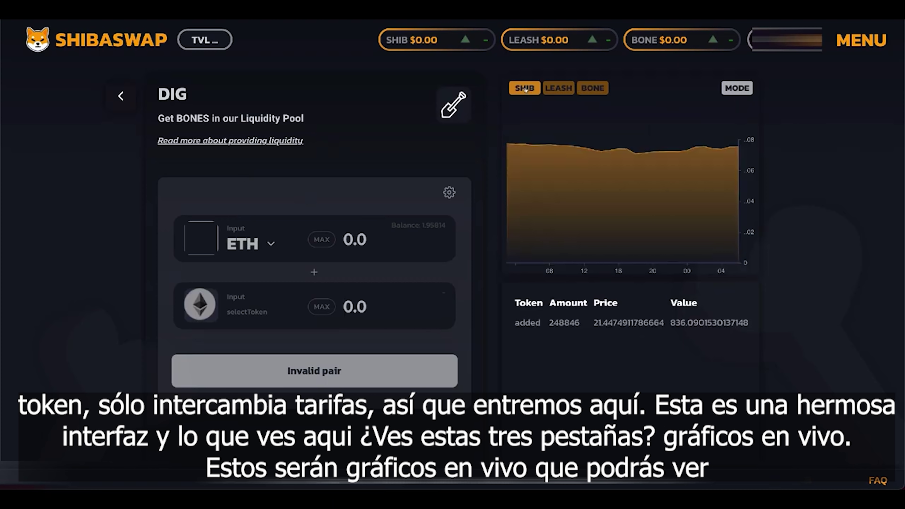
Step: View the SHIB, LEASH and BONE live charts, and show the SHIB chart as candlesticks
{"action": "left_click", "coordinate": [585, 89]}
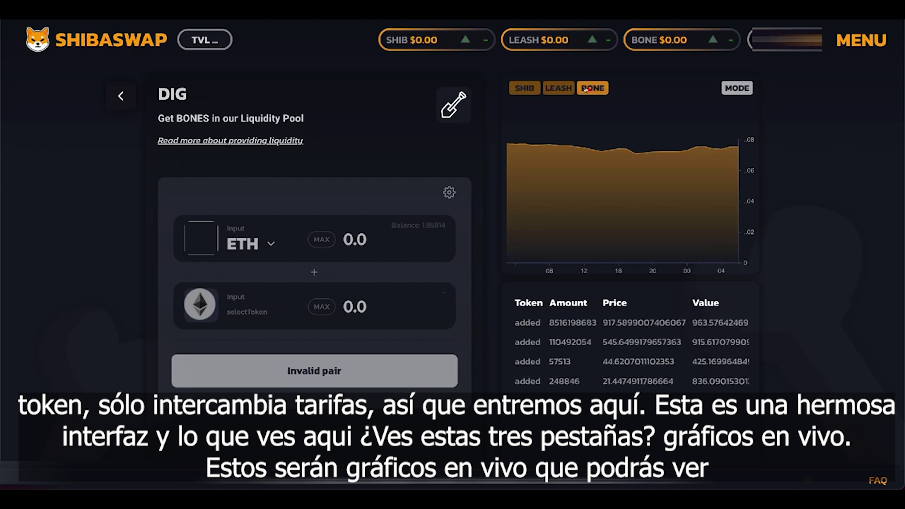
{"action": "left_click", "coordinate": [527, 89]}
{"action": "left_click", "coordinate": [552, 86]}
{"action": "left_click", "coordinate": [587, 87]}
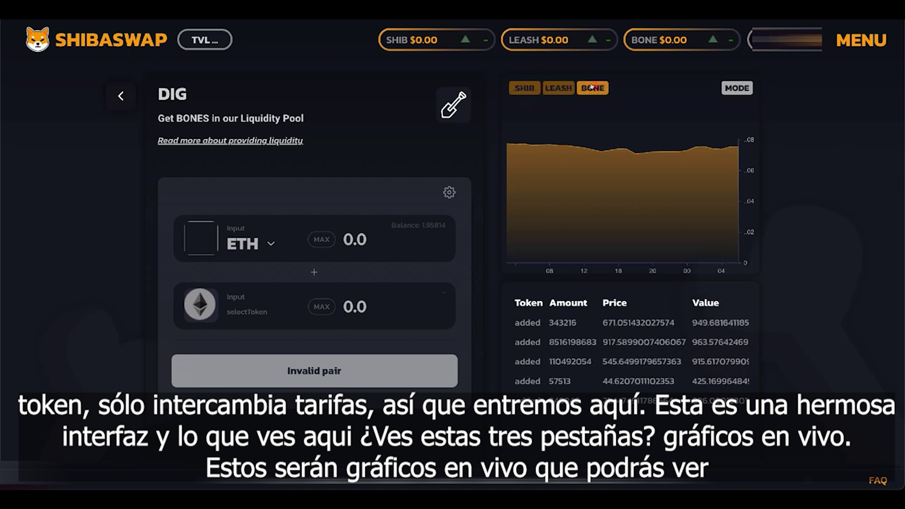
{"action": "left_click", "coordinate": [529, 88]}
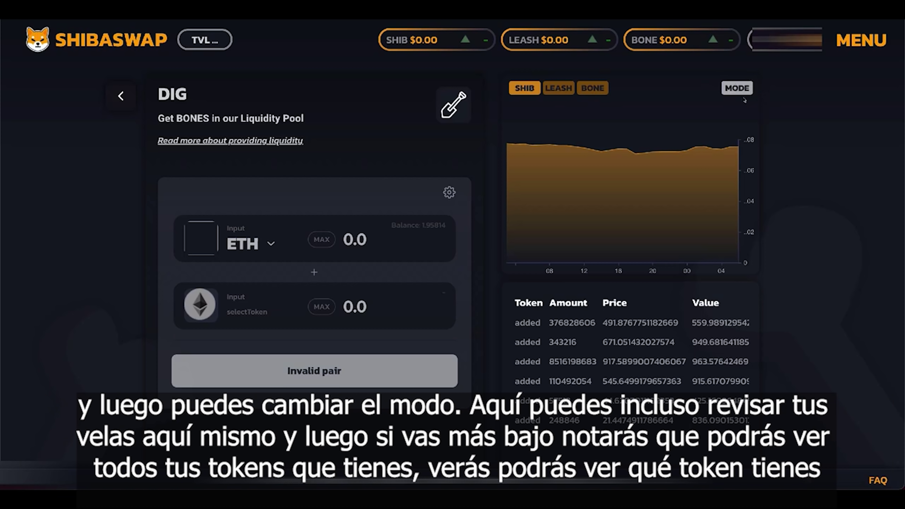
{"action": "left_click", "coordinate": [736, 90]}
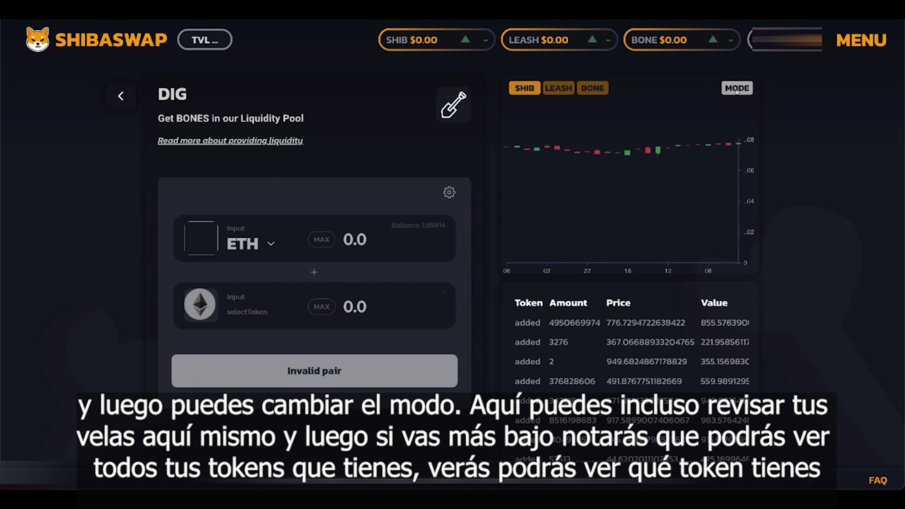
{"action": "scroll", "coordinate": [536, 248], "scroll_direction": "down", "scroll_amount": 1}
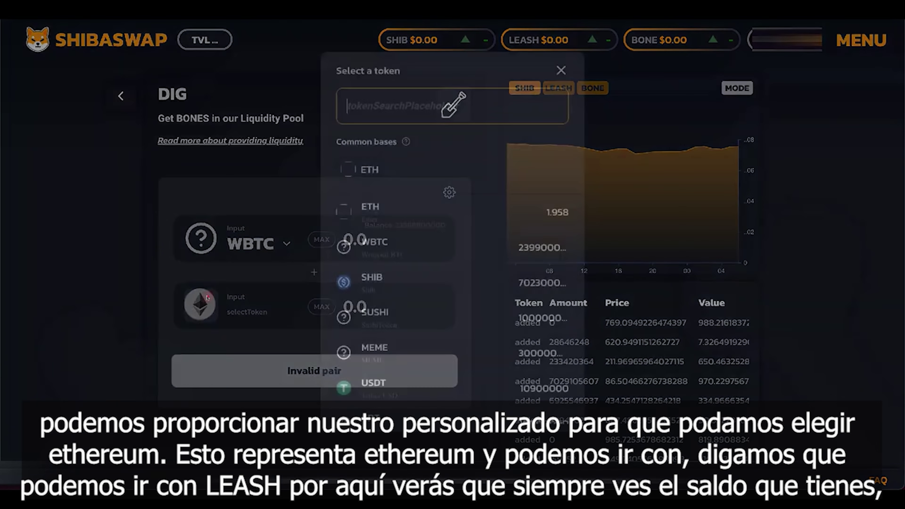
Step: Choose LEASH as the second token to pair with WBTC and enter an amount of 1 LEASH
{"action": "left_click", "coordinate": [204, 297]}
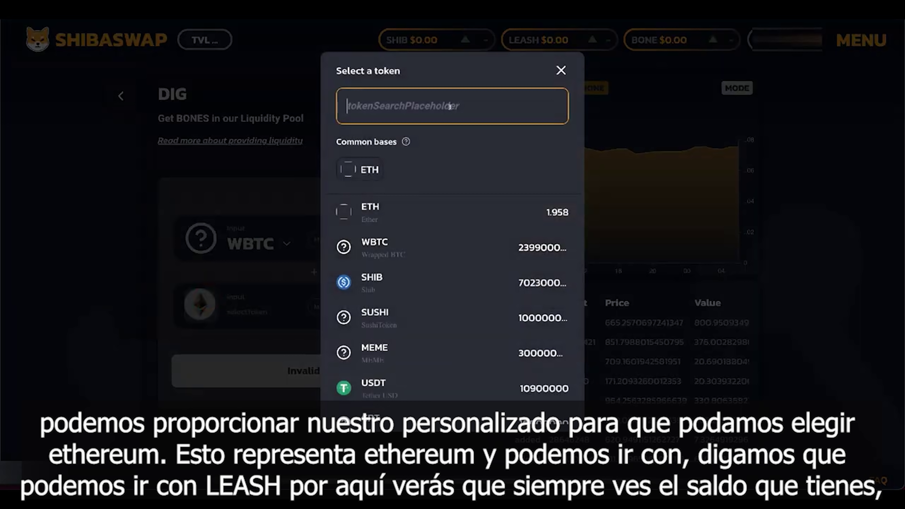
{"action": "type", "text": "leash"}
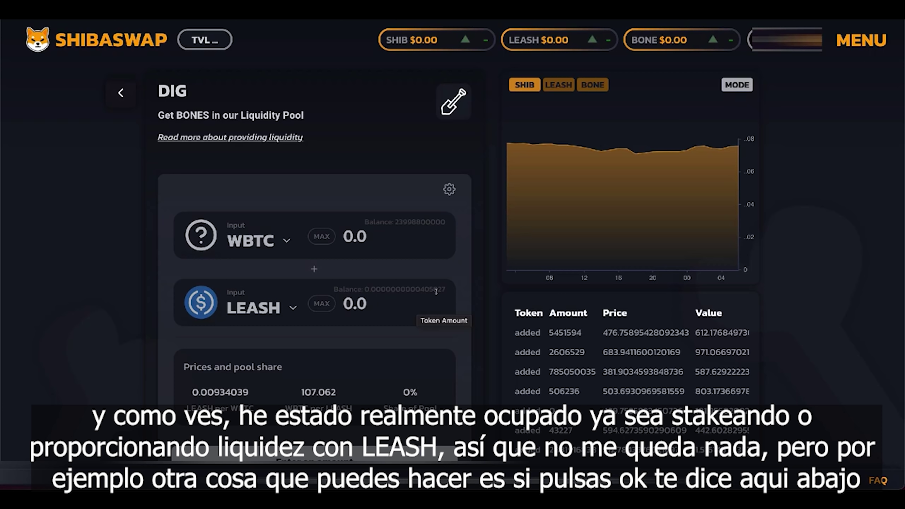
{"action": "scroll", "coordinate": [436, 291], "scroll_direction": "down", "scroll_amount": 2}
{"action": "left_click", "coordinate": [346, 233]}
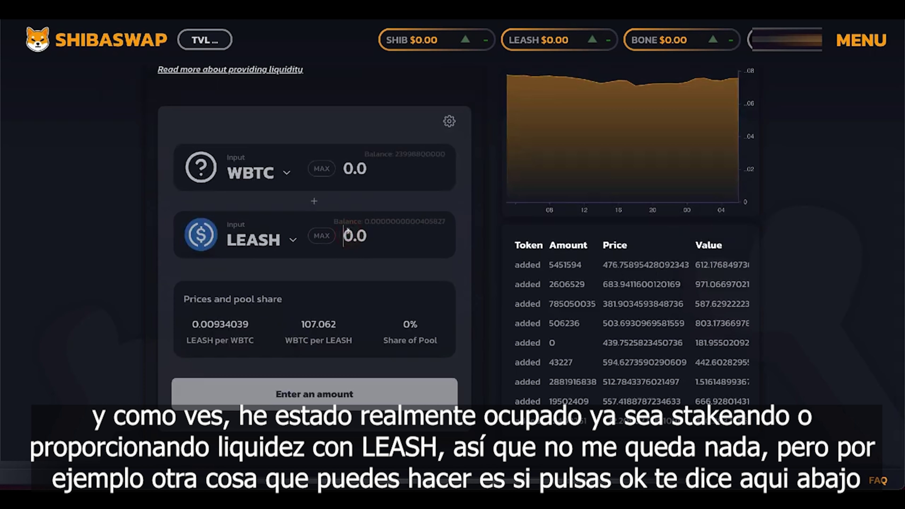
{"action": "type", "text": "1"}
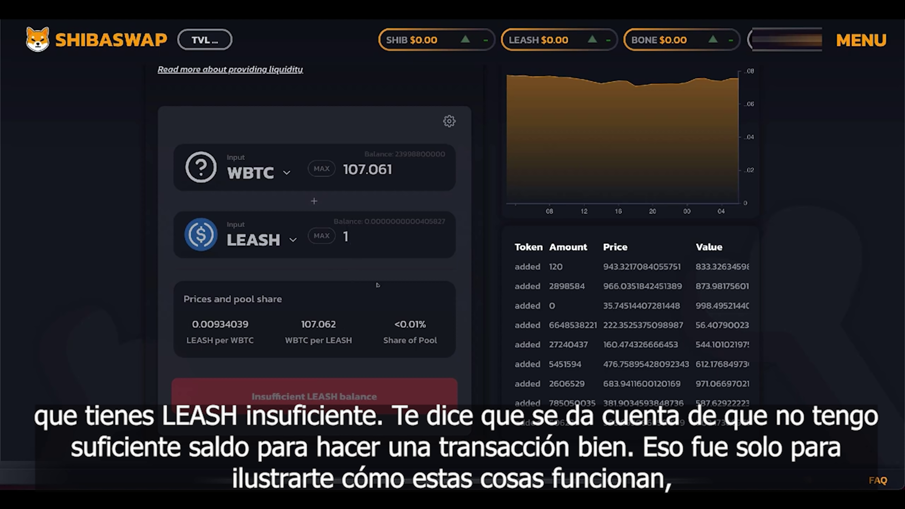
Step: Clear the LEASH amount and re-enter 1 to check the matching WBTC amount
{"action": "key", "text": "BackSpace"}
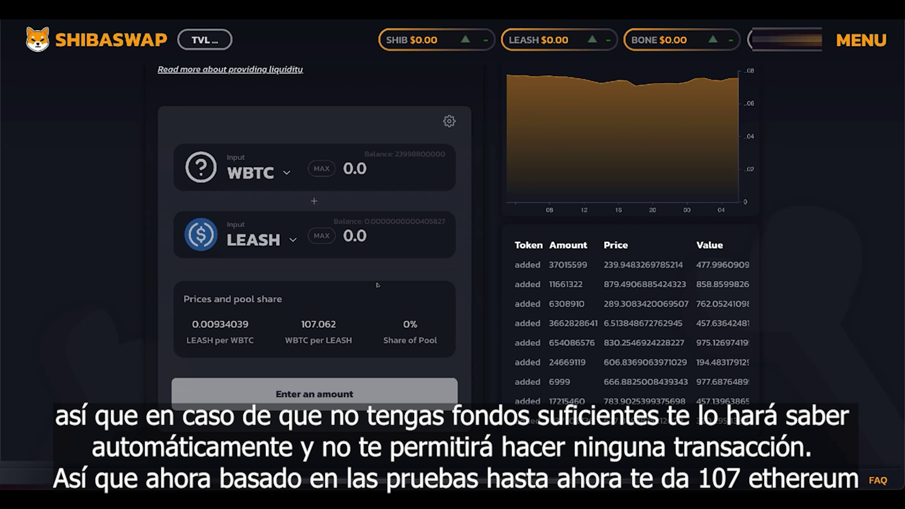
{"action": "type", "text": "1"}
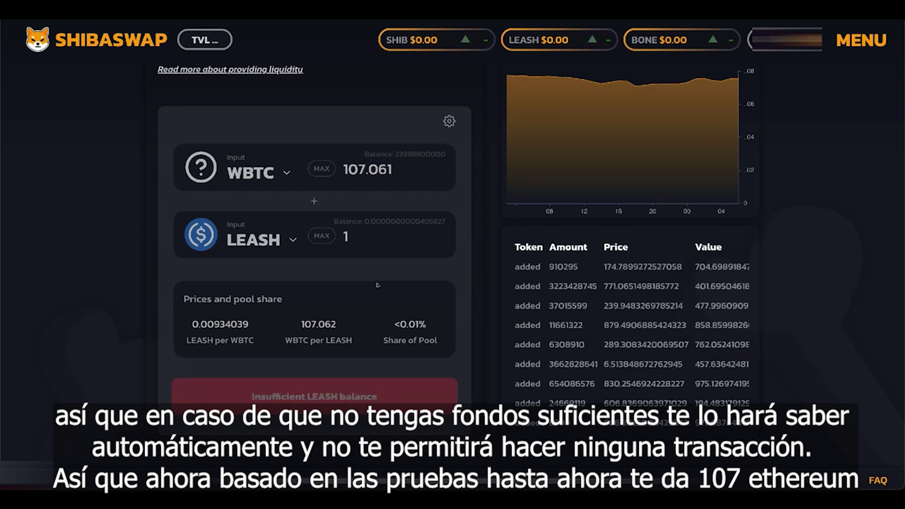
{"action": "key", "text": "BackSpace"}
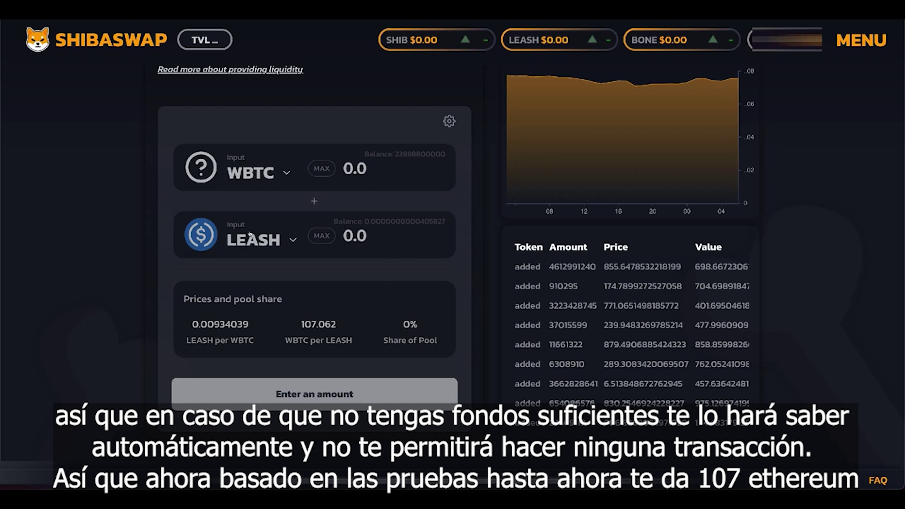
{"action": "type", "text": "1"}
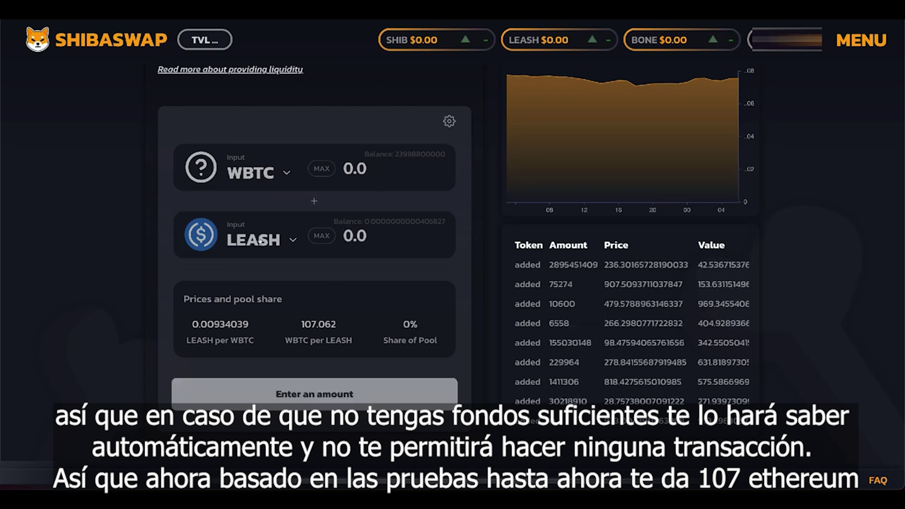
Step: Replace LEASH with BONE as the second token of the WBTC pair
{"action": "left_click", "coordinate": [264, 244]}
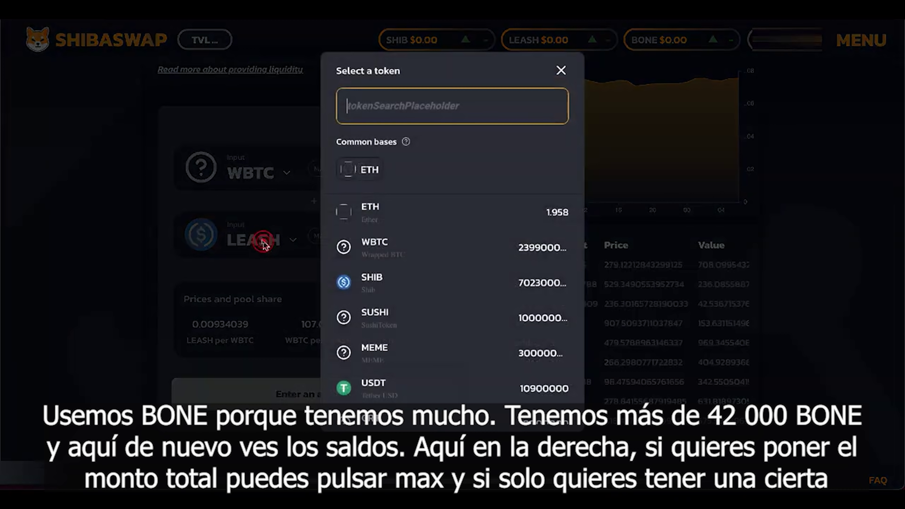
{"action": "type", "text": "b"}
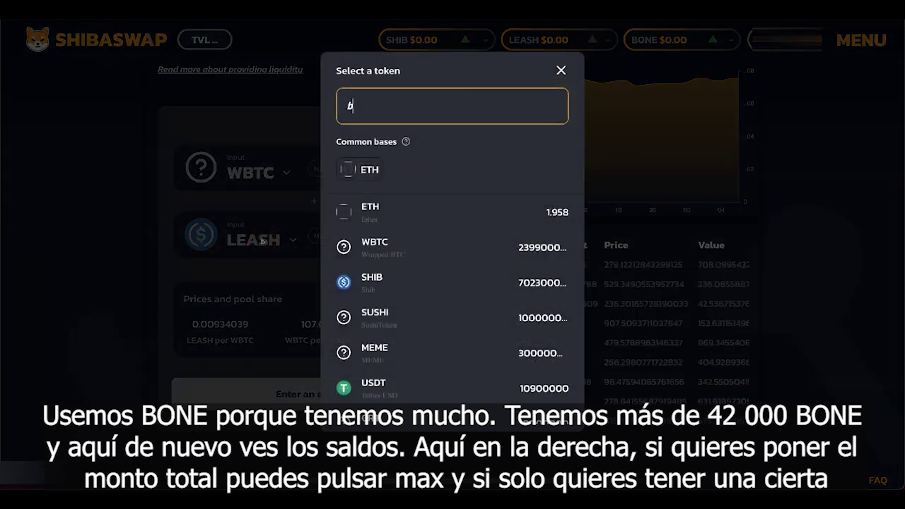
{"action": "type", "text": "one"}
{"action": "key", "text": "Return"}
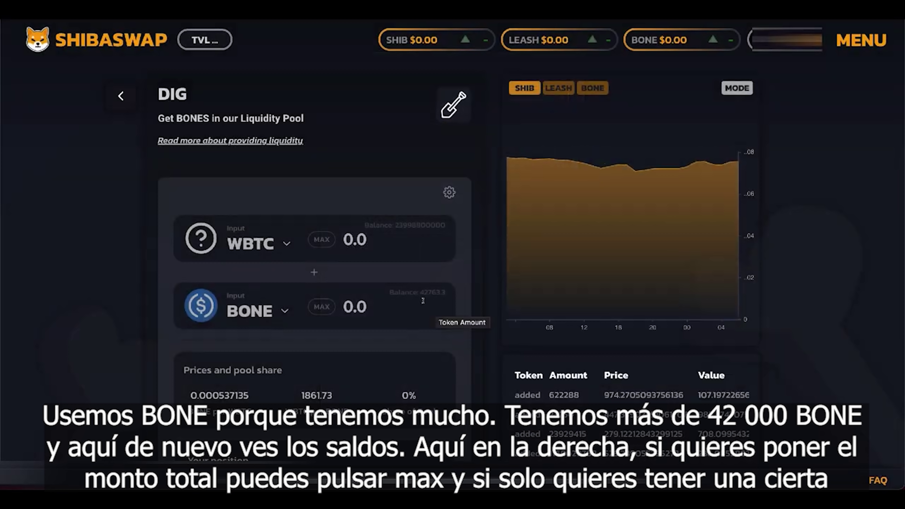
Step: Fill in the maximum available balance as the BONE amount
{"action": "scroll", "coordinate": [423, 300], "scroll_direction": "down", "scroll_amount": 1}
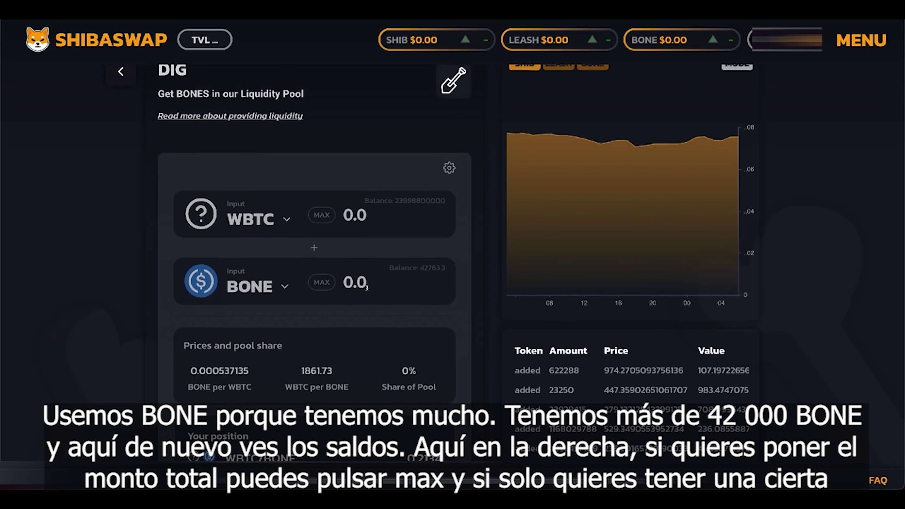
{"action": "scroll", "coordinate": [366, 288], "scroll_direction": "up", "scroll_amount": 1}
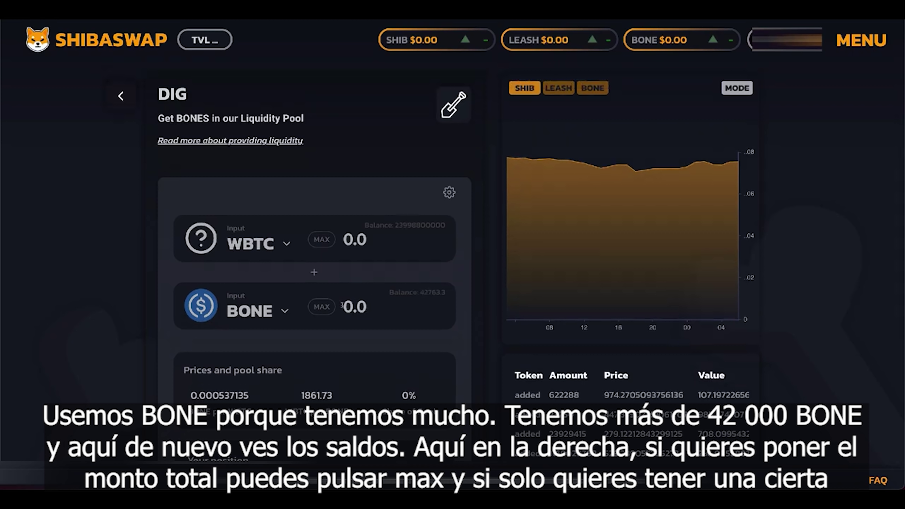
{"action": "left_click", "coordinate": [321, 307]}
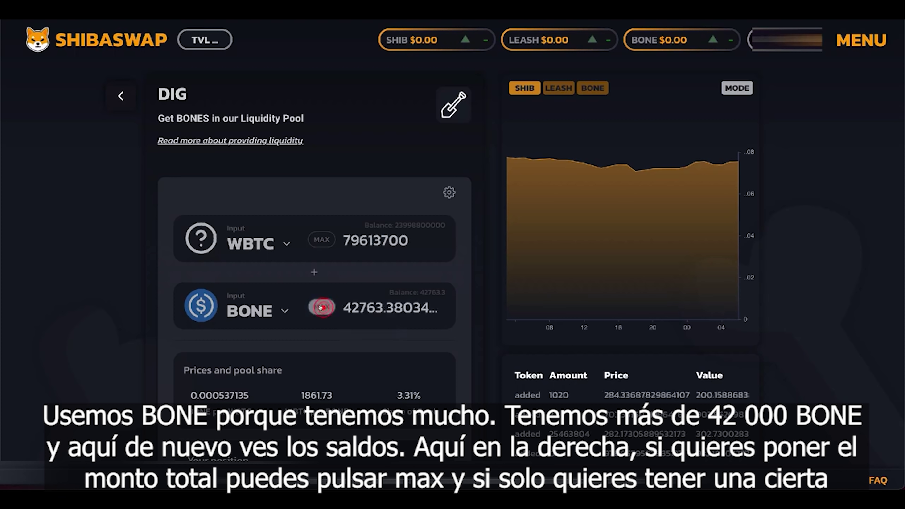
Step: Replace the maximum BONE amount with 1000
{"action": "double_click", "coordinate": [378, 306]}
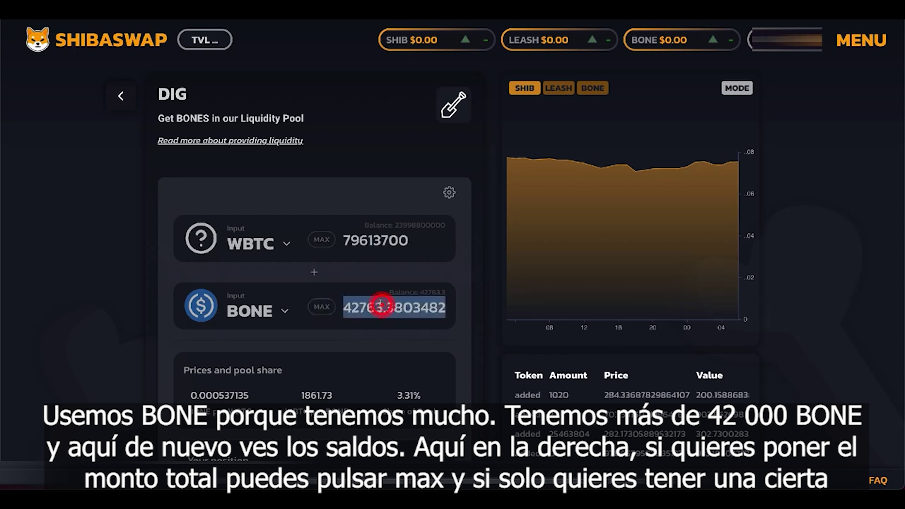
{"action": "type", "text": "1"}
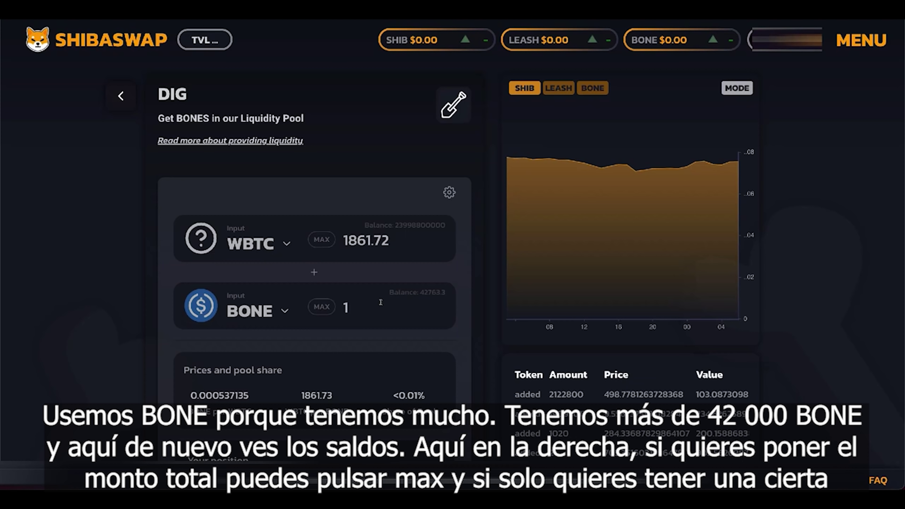
{"action": "type", "text": "000"}
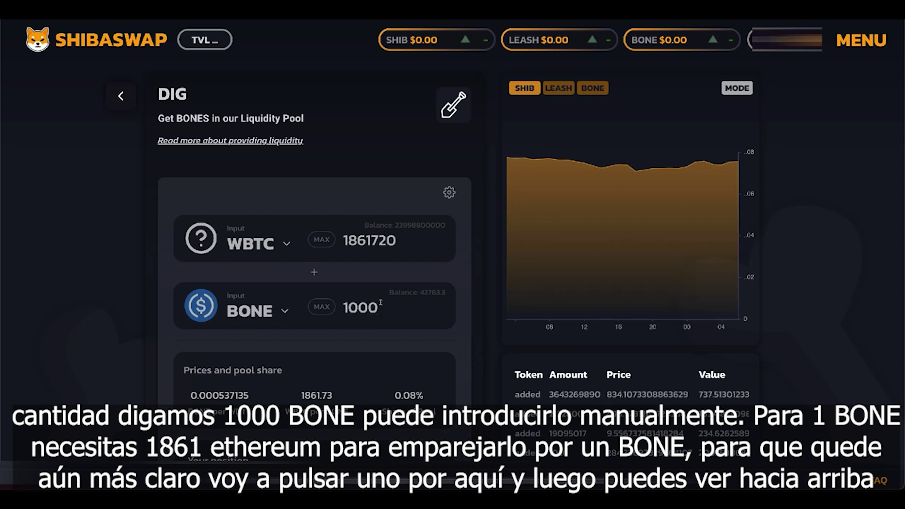
Step: Set the BONE amount to 1 and examine the prices, pool share and current WBTC/BONE position
{"action": "scroll", "coordinate": [286, 345], "scroll_direction": "down", "scroll_amount": 2}
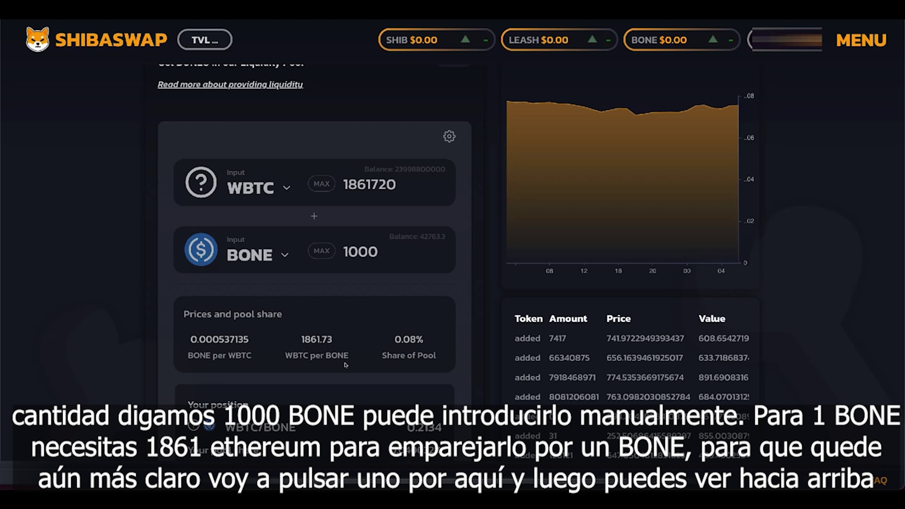
{"action": "left_click", "coordinate": [374, 252]}
{"action": "double_click", "coordinate": [373, 252]}
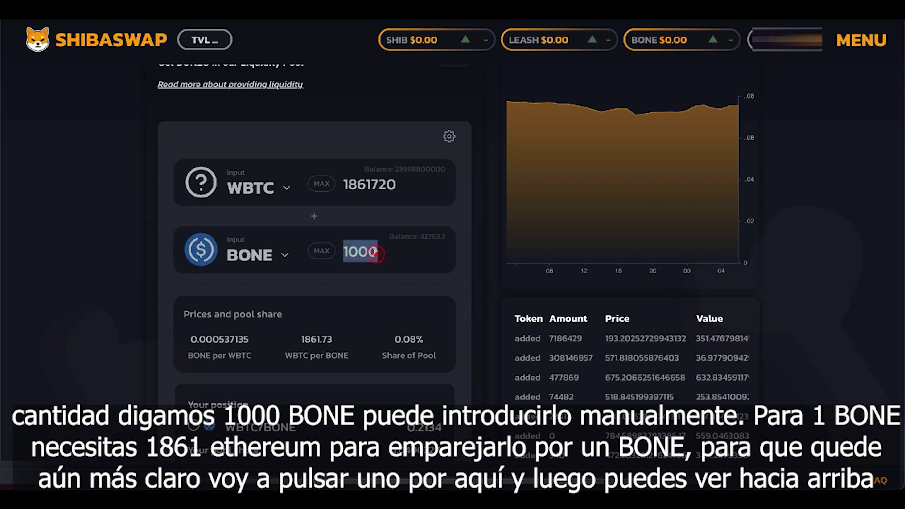
{"action": "type", "text": "1"}
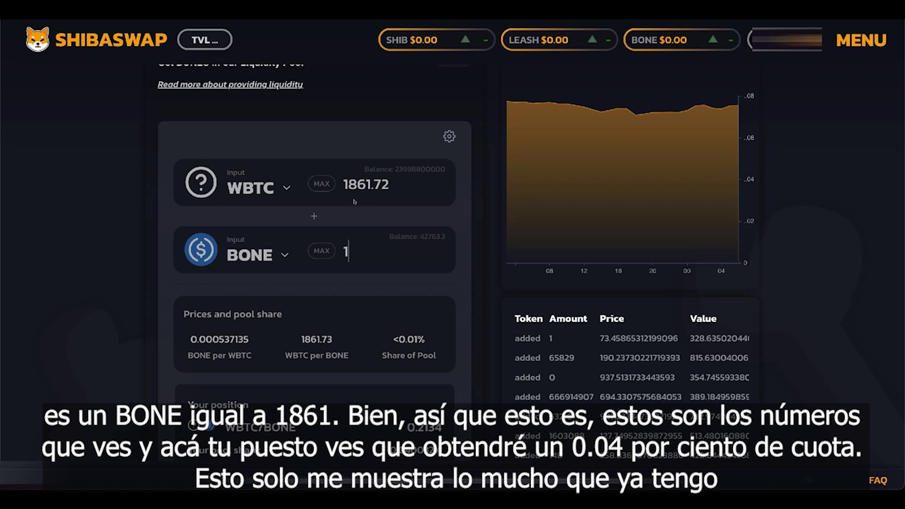
{"action": "scroll", "coordinate": [125, 237], "scroll_direction": "down", "scroll_amount": 4}
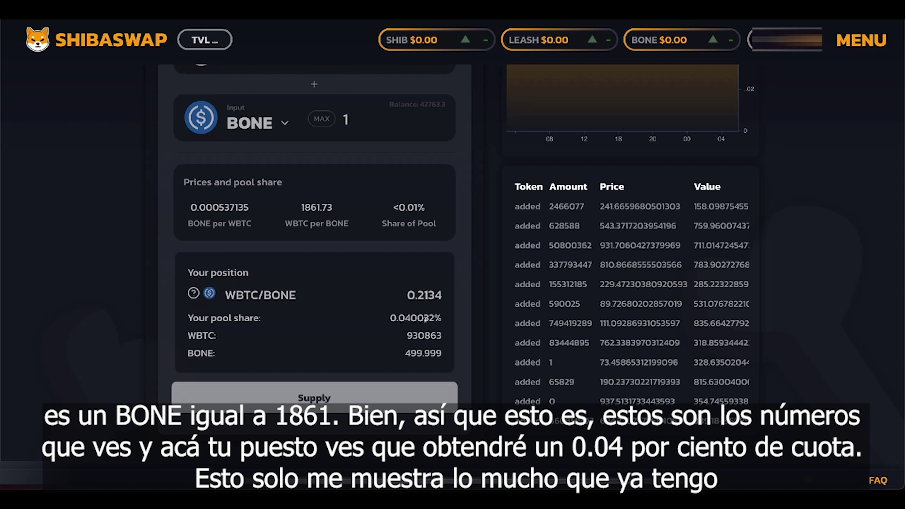
Step: Increase the BONE amount to 1000 and check the resulting pool share against the current position
{"action": "type", "text": "0"}
{"action": "scroll", "coordinate": [108, 314], "scroll_direction": "up", "scroll_amount": 1}
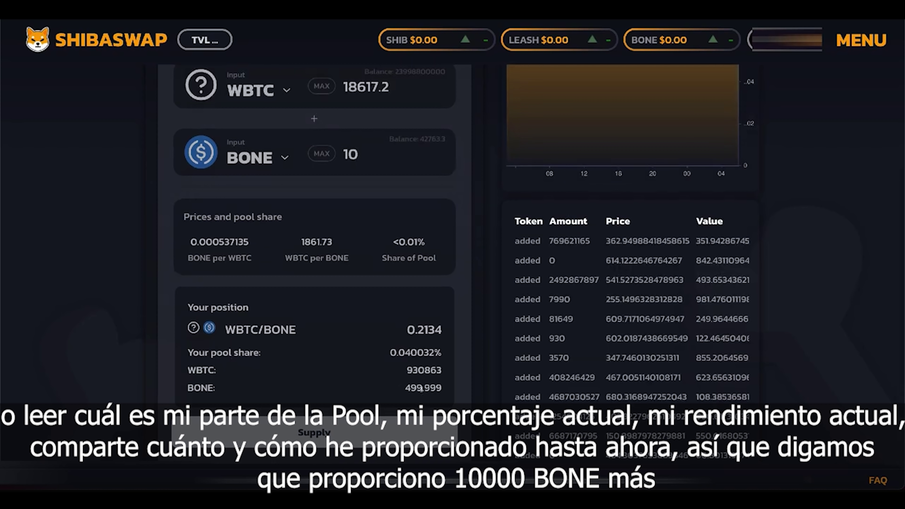
{"action": "scroll", "coordinate": [156, 381], "scroll_direction": "up", "scroll_amount": 1}
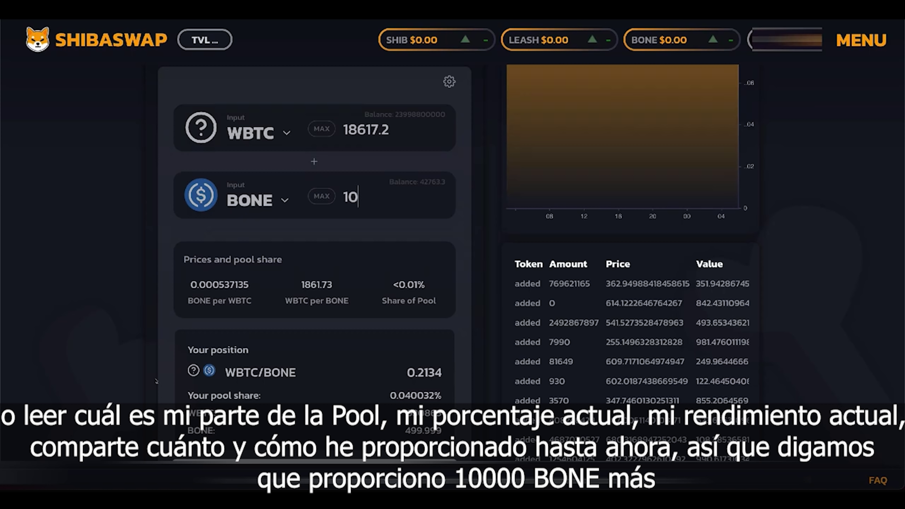
{"action": "type", "text": "00"}
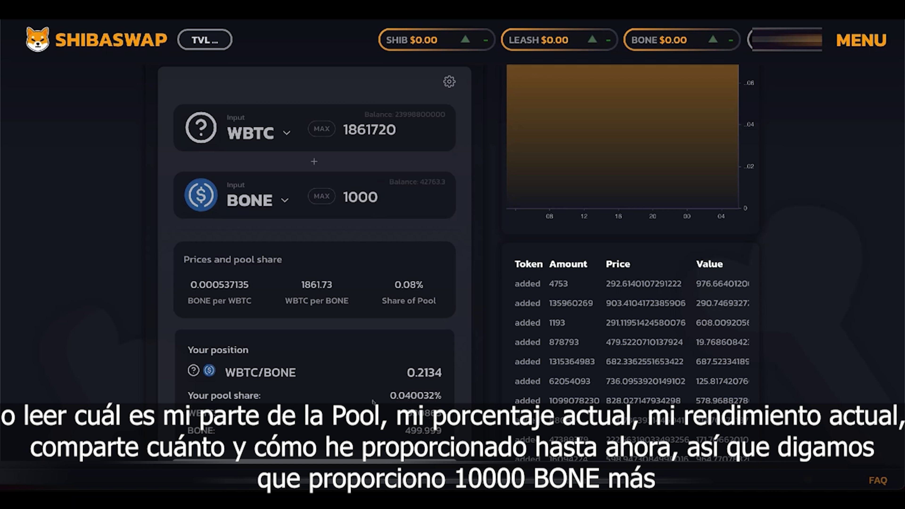
{"action": "scroll", "coordinate": [401, 394], "scroll_direction": "down", "scroll_amount": 1}
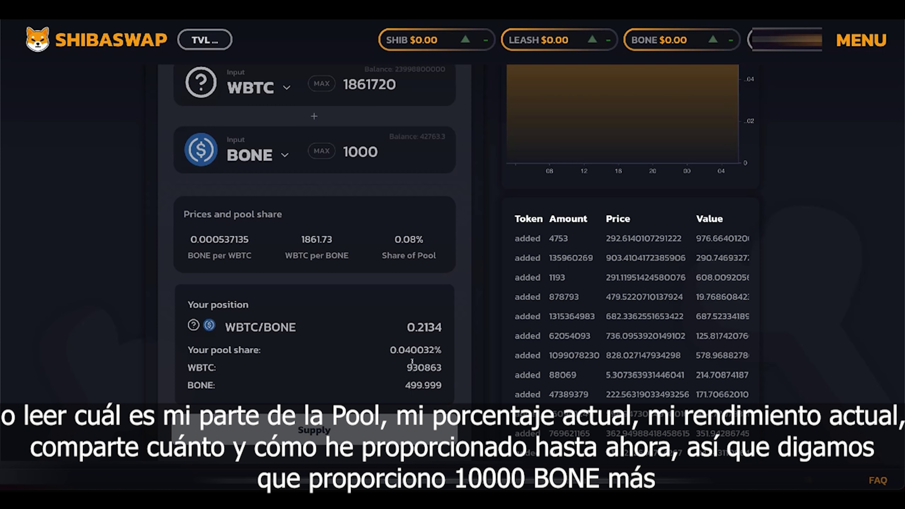
Step: Set the BONE amount to 10000 and review the resulting prices, pool share and current WBTC/BONE position
{"action": "scroll", "coordinate": [412, 362], "scroll_direction": "up", "scroll_amount": 2}
{"action": "type", "text": "0"}
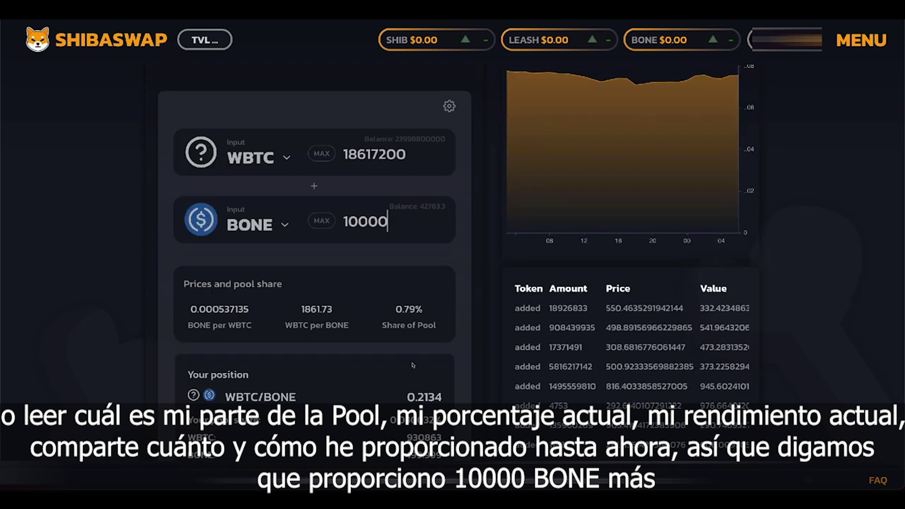
{"action": "scroll", "coordinate": [412, 364], "scroll_direction": "down", "scroll_amount": 2}
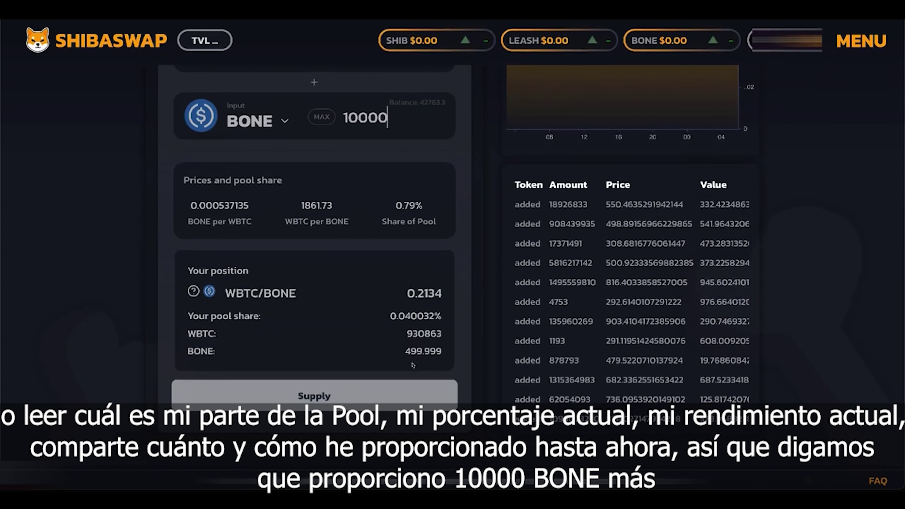
{"action": "scroll", "coordinate": [412, 364], "scroll_direction": "up", "scroll_amount": 2}
{"action": "scroll", "coordinate": [412, 365], "scroll_direction": "down", "scroll_amount": 2}
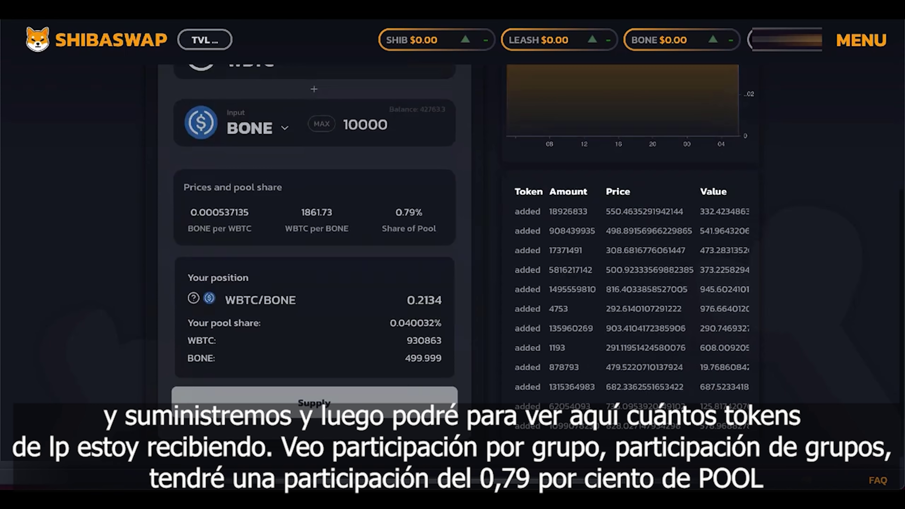
Step: Supply 10000 BONE with the matching WBTC to the pool, confirm the transaction in the wallet and dismiss the submission notice
{"action": "left_click", "coordinate": [313, 405]}
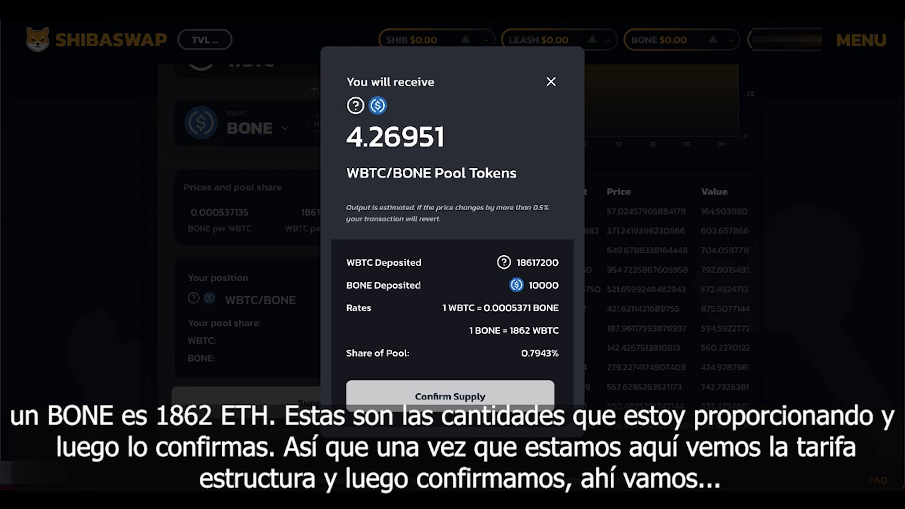
{"action": "left_click", "coordinate": [423, 400]}
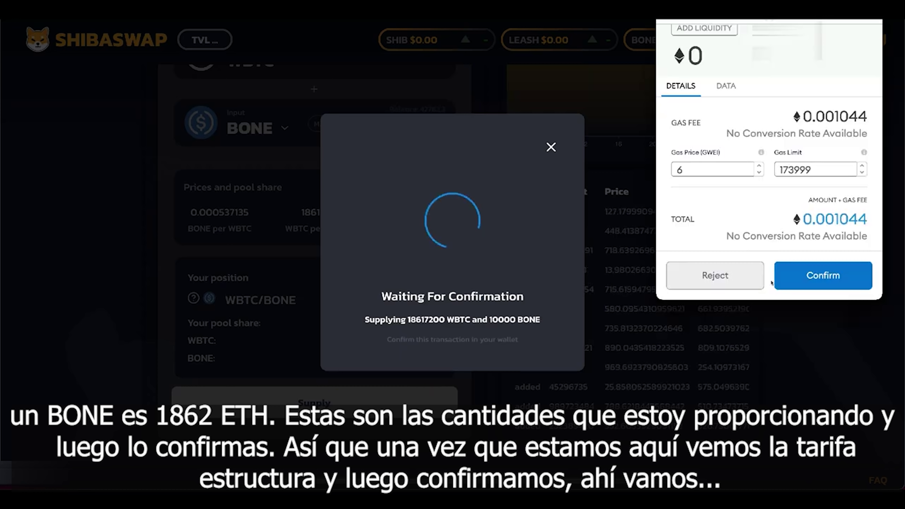
{"action": "left_click", "coordinate": [825, 278]}
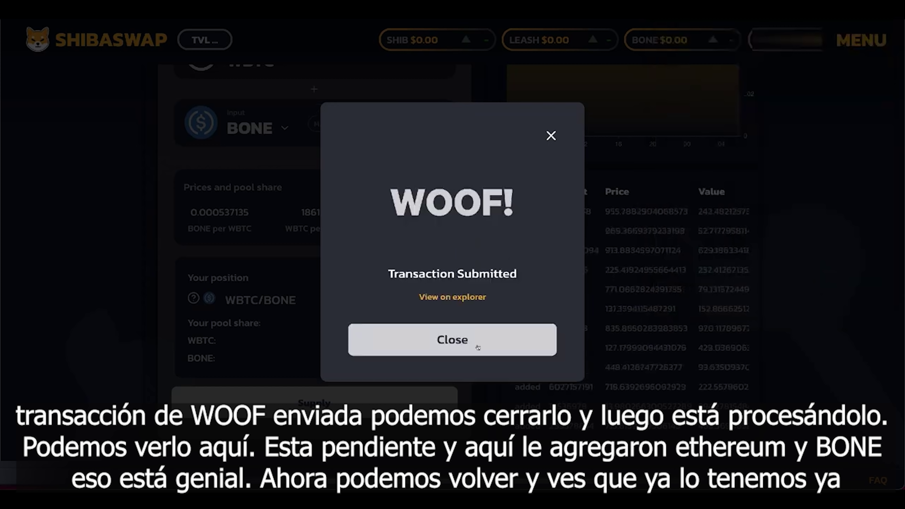
{"action": "left_click", "coordinate": [457, 342]}
Step: Go back to the liquidity overview and expand the WBTC/BONE position to view its pooled amounts and share
{"action": "scroll", "coordinate": [457, 341], "scroll_direction": "up", "scroll_amount": 5}
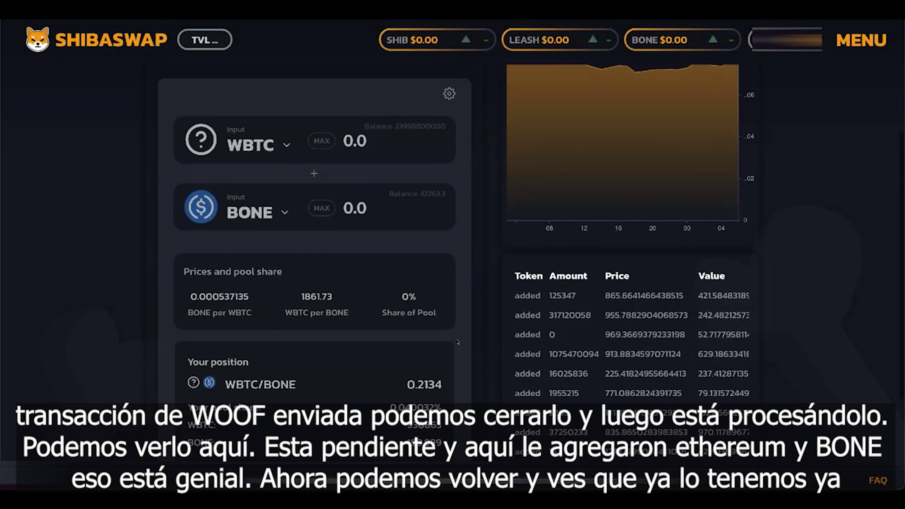
{"action": "scroll", "coordinate": [458, 341], "scroll_direction": "down", "scroll_amount": 3}
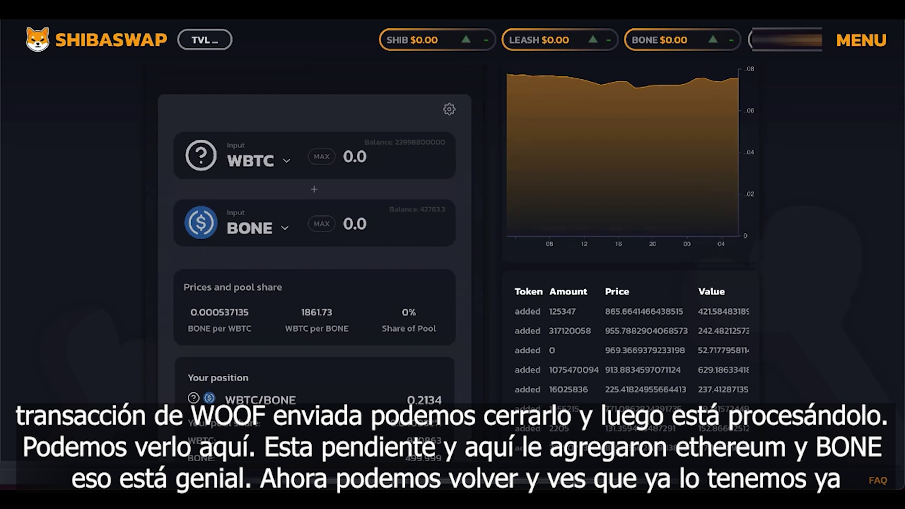
{"action": "scroll", "coordinate": [864, 149], "scroll_direction": "up", "scroll_amount": 3}
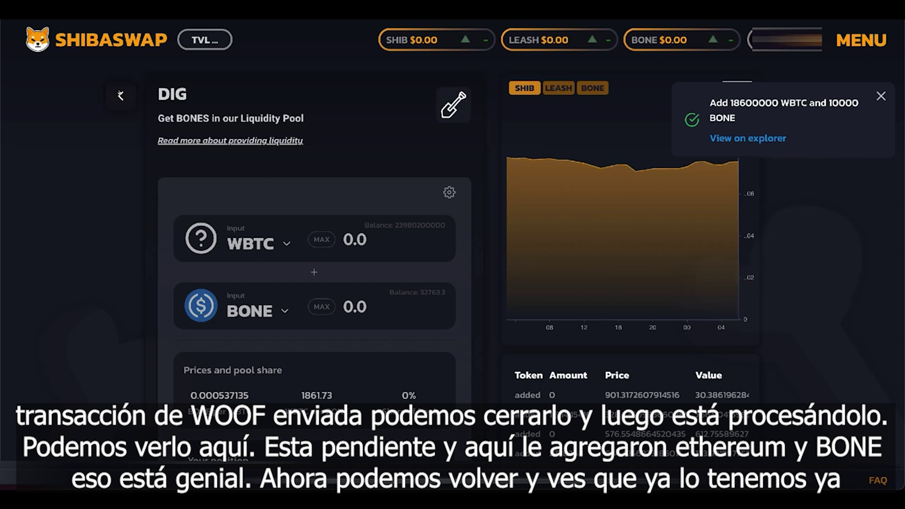
{"action": "left_click", "coordinate": [120, 95]}
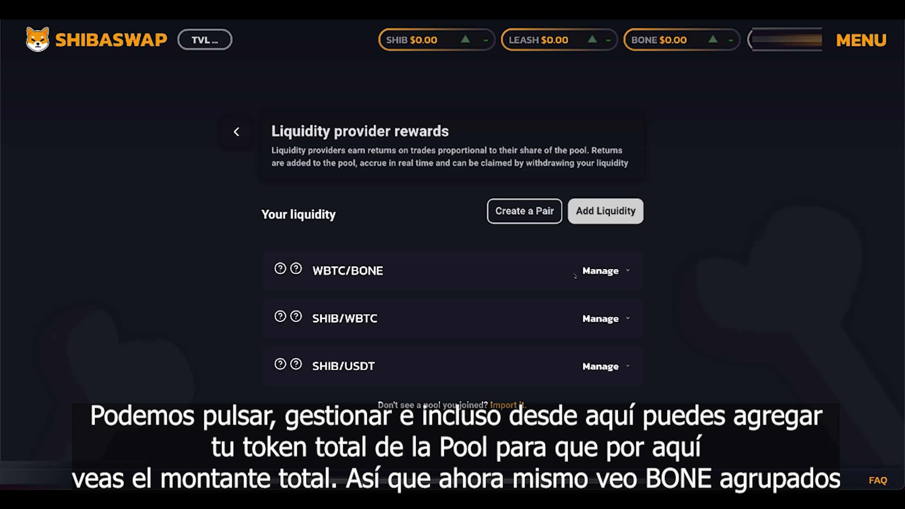
{"action": "left_click", "coordinate": [599, 270]}
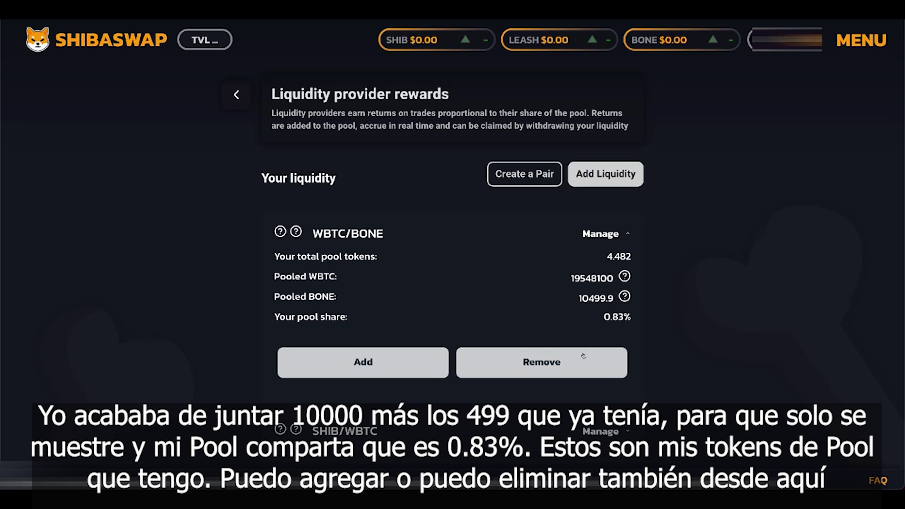
Step: Start adding more liquidity to the WBTC/BONE position and set the BONE amount to 5000
{"action": "left_click", "coordinate": [375, 361]}
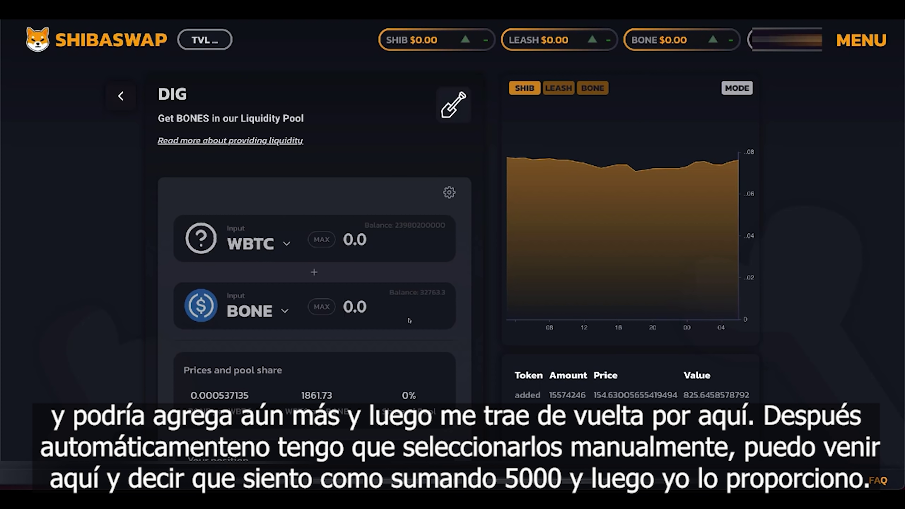
{"action": "type", "text": "5"}
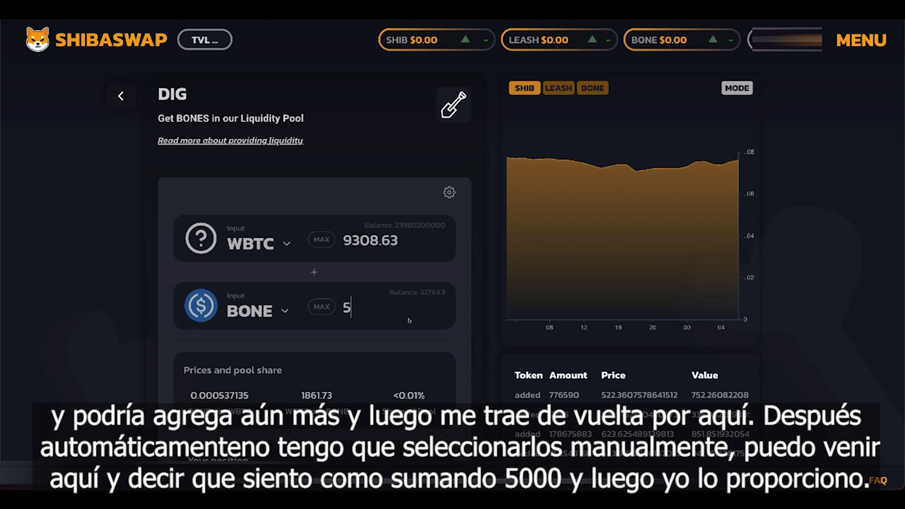
{"action": "type", "text": "000"}
{"action": "scroll", "coordinate": [458, 327], "scroll_direction": "down", "scroll_amount": 4}
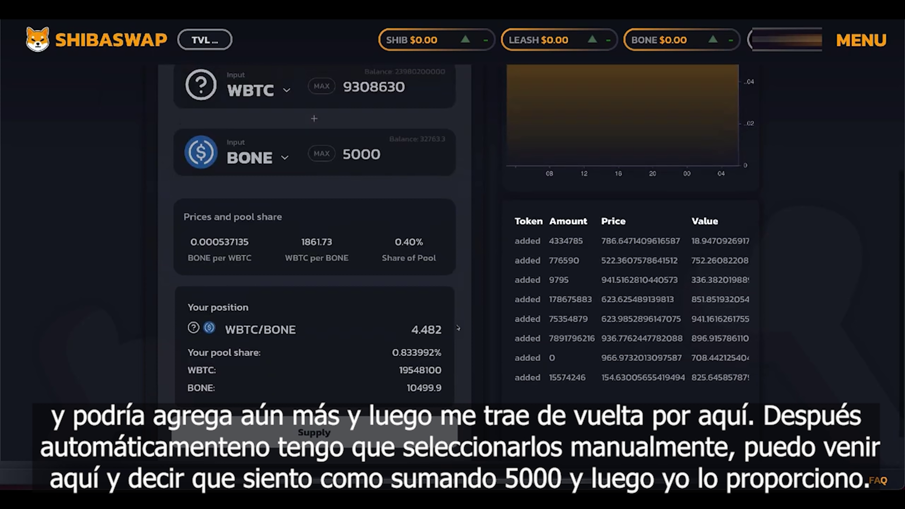
Step: Supply 5000 BONE with the matching WBTC, approve the transaction in the wallet and close the submission notice
{"action": "left_click", "coordinate": [305, 433]}
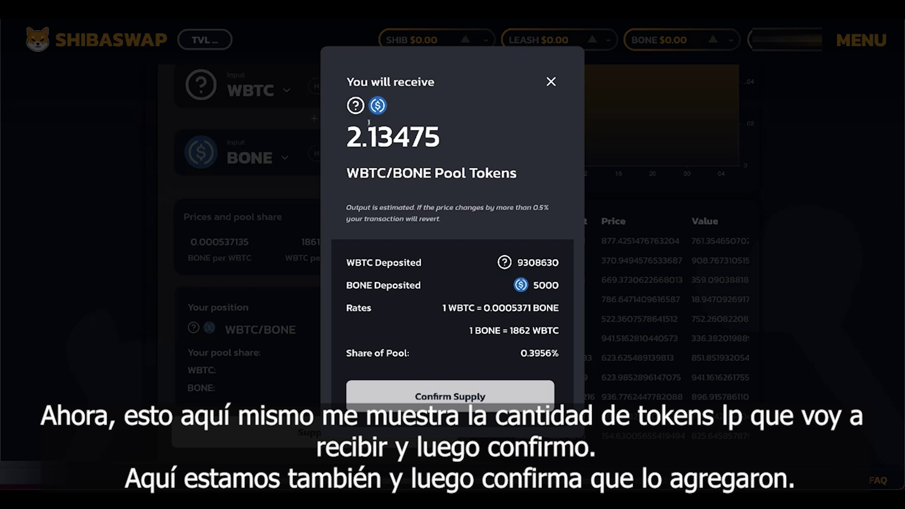
{"action": "left_click", "coordinate": [451, 396]}
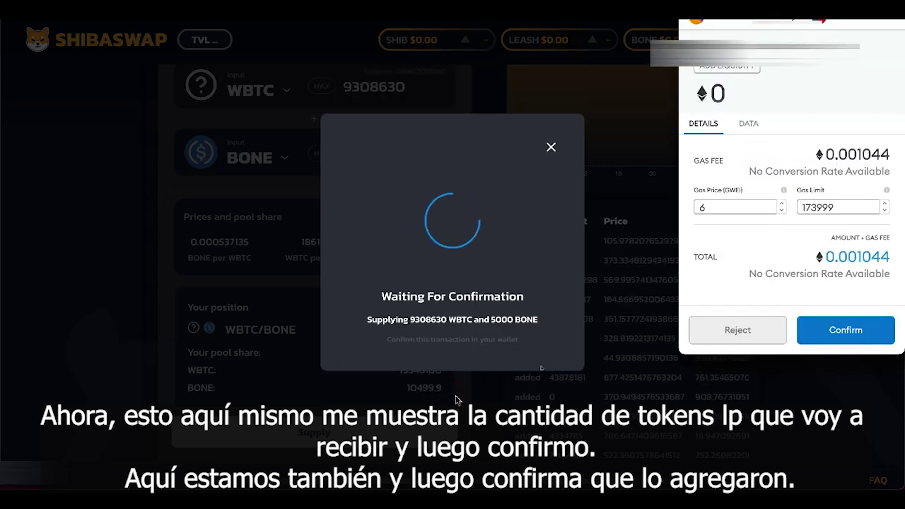
{"action": "left_click", "coordinate": [850, 327]}
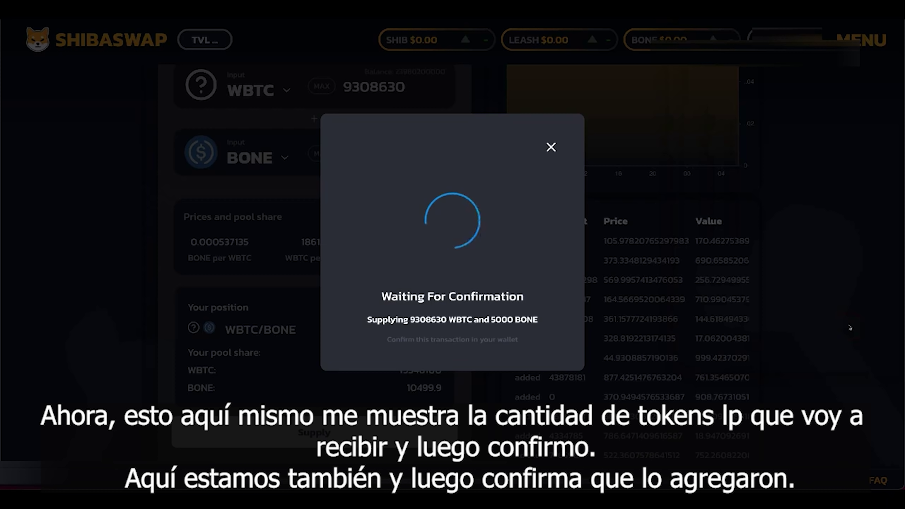
{"action": "left_click", "coordinate": [498, 335]}
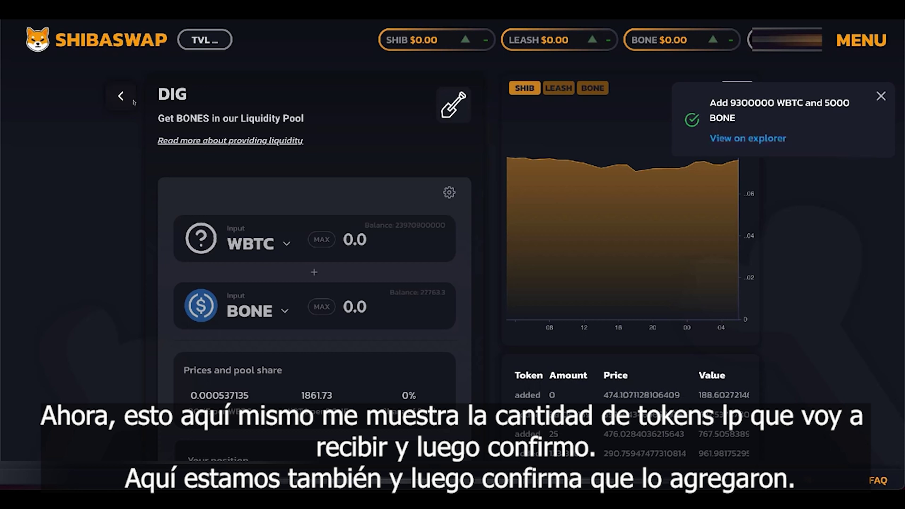
Step: Return to the liquidity overview, check the WBTC/BONE position's details and open its liquidity removal page
{"action": "left_click", "coordinate": [122, 96]}
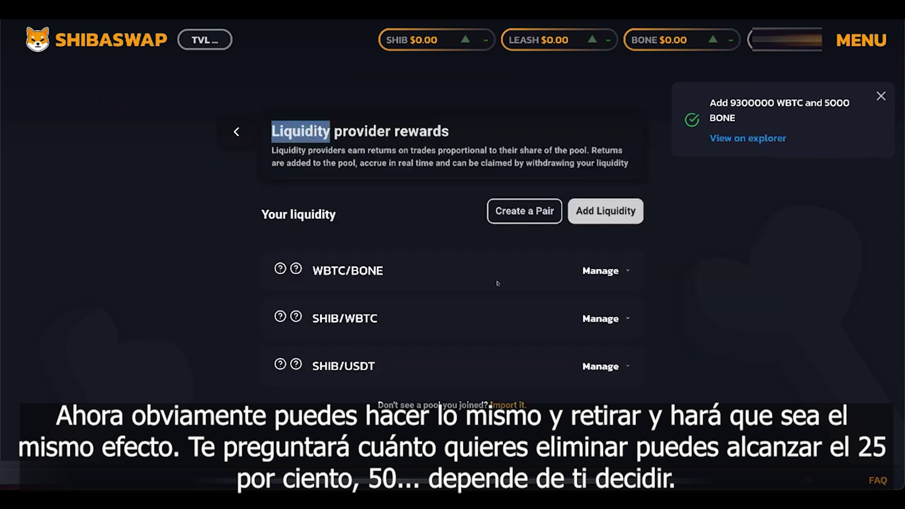
{"action": "left_click", "coordinate": [599, 271]}
{"action": "scroll", "coordinate": [599, 271], "scroll_direction": "down", "scroll_amount": 1}
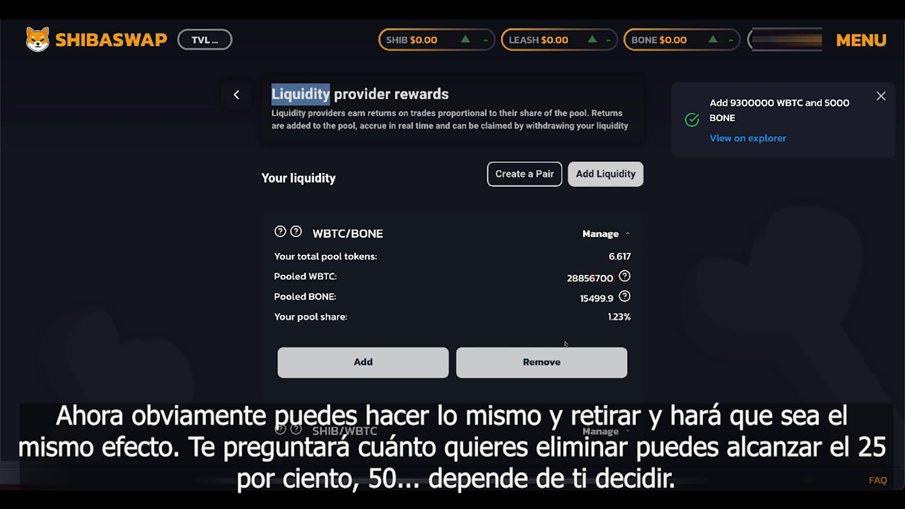
{"action": "left_click", "coordinate": [554, 358]}
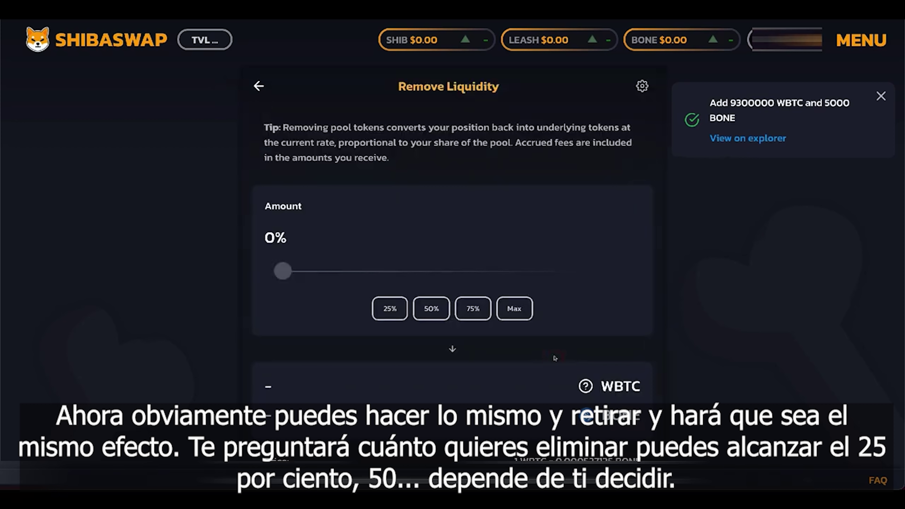
{"action": "scroll", "coordinate": [554, 357], "scroll_direction": "down", "scroll_amount": 4}
{"action": "scroll", "coordinate": [554, 357], "scroll_direction": "up", "scroll_amount": 3}
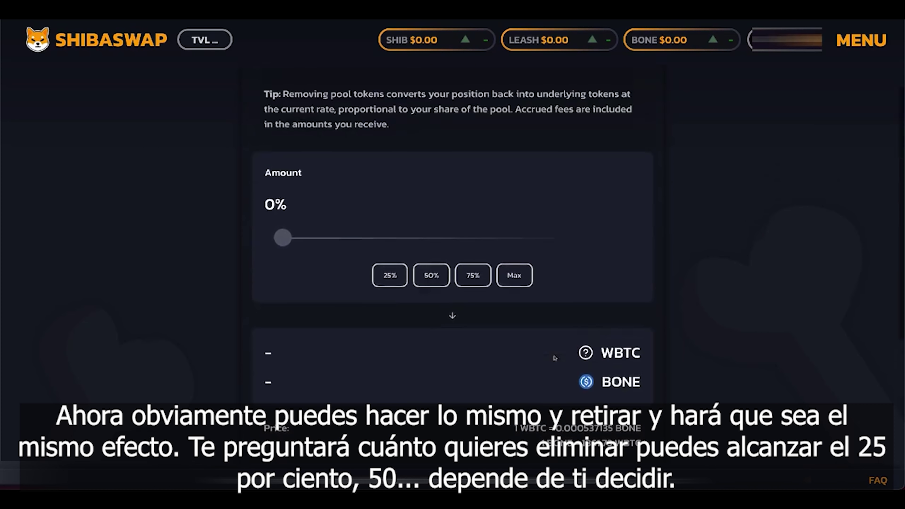
Step: Preview the WBTC and BONE returned for removing 25%, 50%, 100% and again 25%, then leave without removing liquidity
{"action": "left_click", "coordinate": [390, 283]}
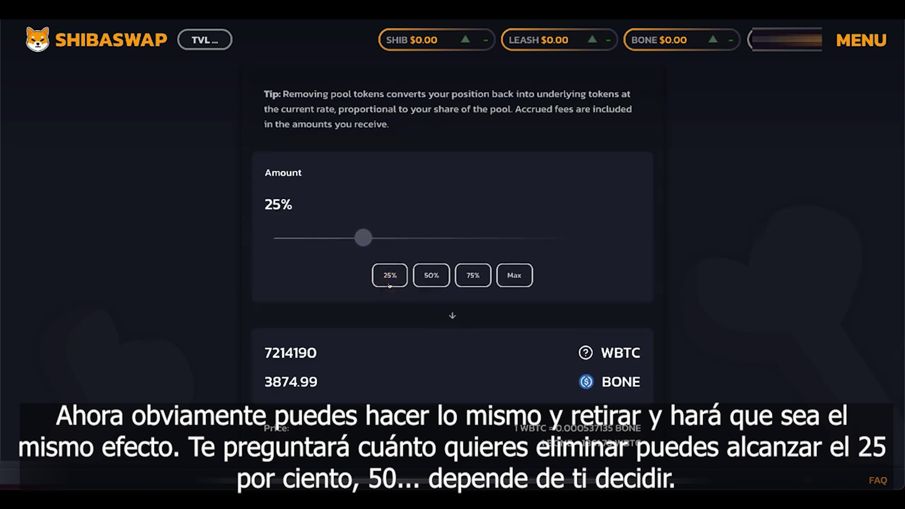
{"action": "left_click", "coordinate": [428, 278]}
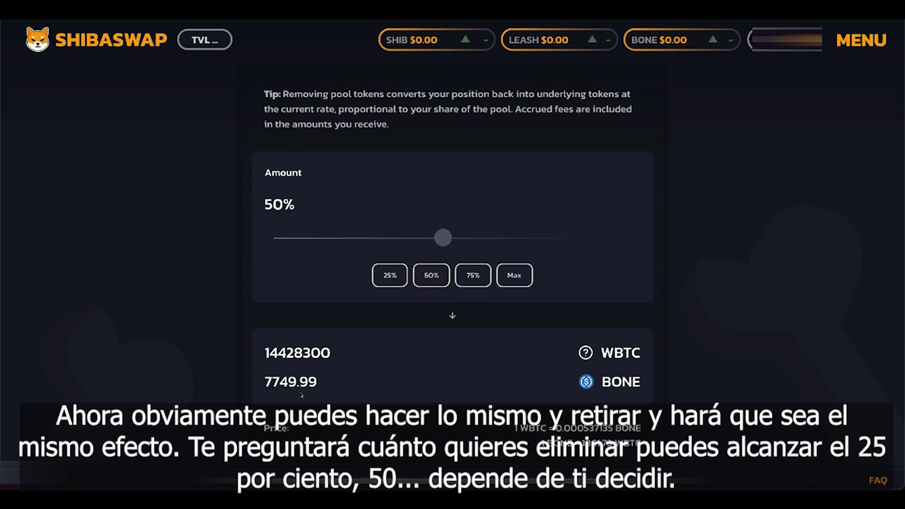
{"action": "left_click", "coordinate": [506, 274]}
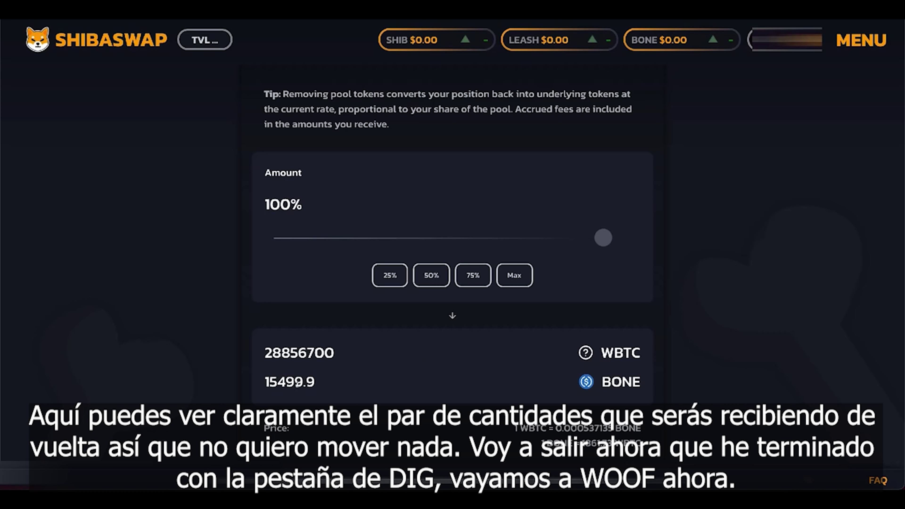
{"action": "left_click", "coordinate": [389, 275]}
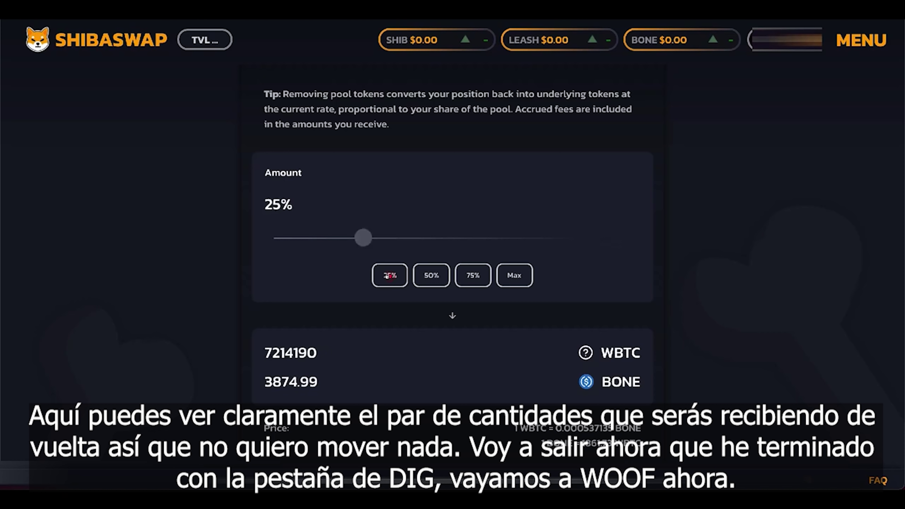
{"action": "scroll", "coordinate": [456, 263], "scroll_direction": "down", "scroll_amount": 5}
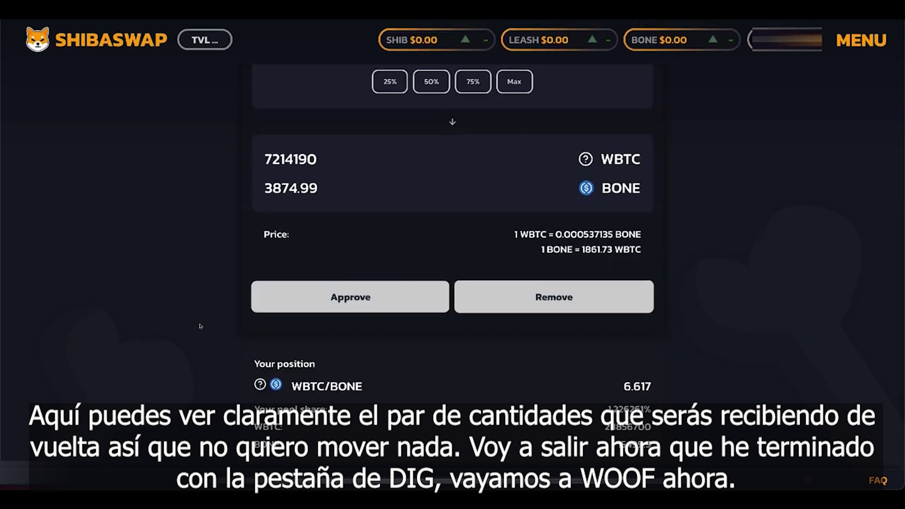
{"action": "scroll", "coordinate": [87, 110], "scroll_direction": "up", "scroll_amount": 5}
{"action": "left_click", "coordinate": [141, 233]}
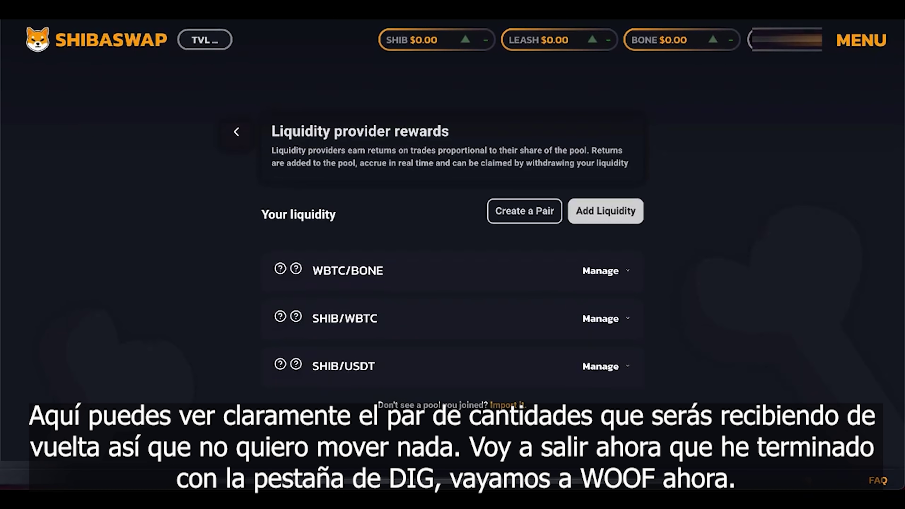
Step: Open the WOOF section from the home page and review the pair list and the woofable USDC, WBTC, DAI, USDT and BONE returns
{"action": "left_click", "coordinate": [116, 40]}
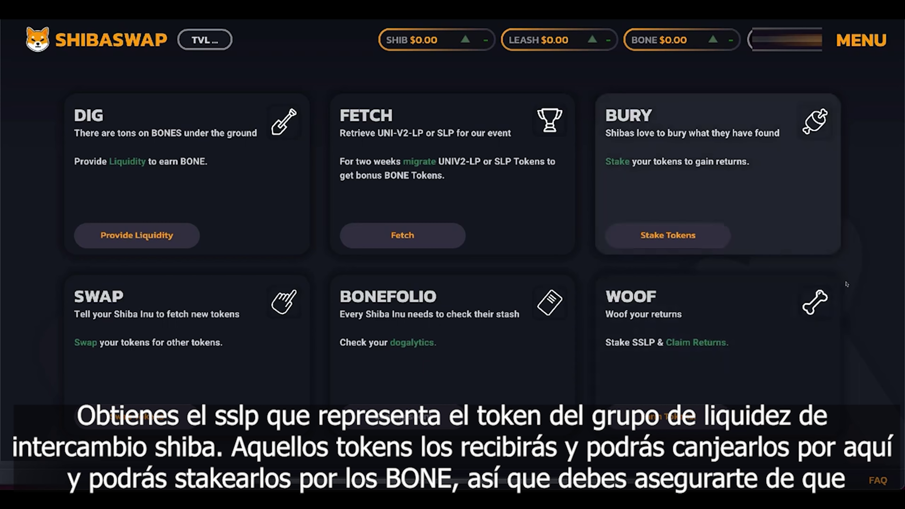
{"action": "left_click", "coordinate": [660, 352]}
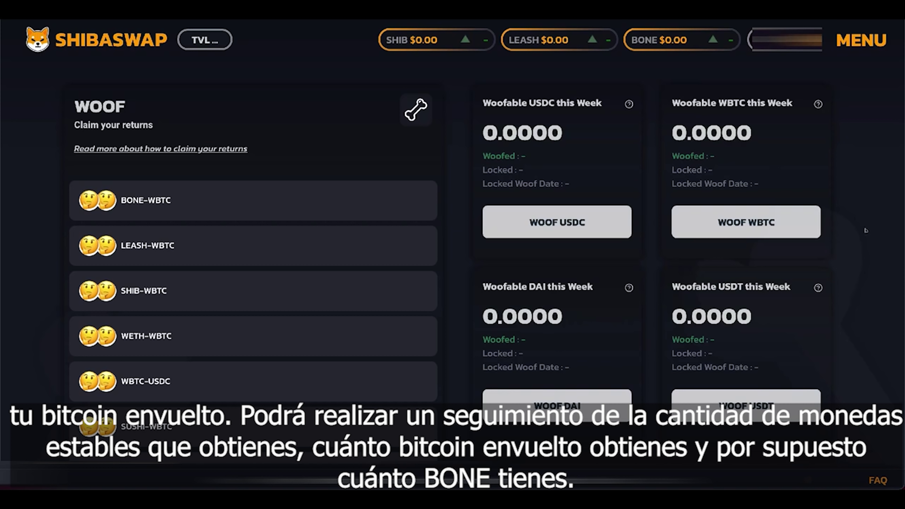
{"action": "scroll", "coordinate": [768, 181], "scroll_direction": "down", "scroll_amount": 7}
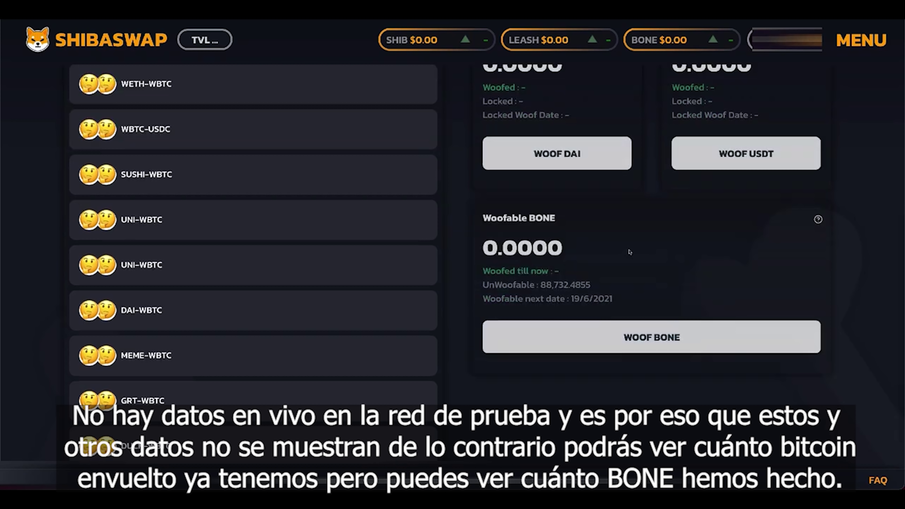
{"action": "scroll", "coordinate": [869, 270], "scroll_direction": "up", "scroll_amount": 7}
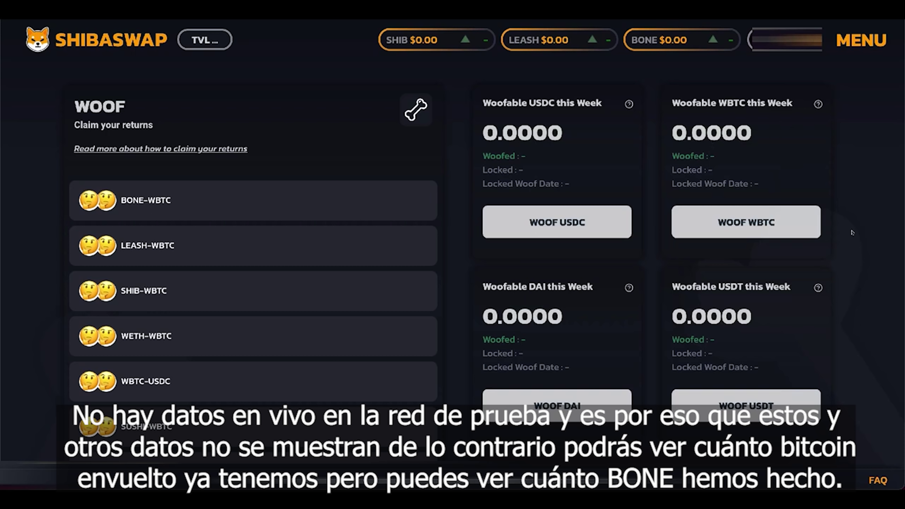
{"action": "scroll", "coordinate": [852, 232], "scroll_direction": "down", "scroll_amount": 7}
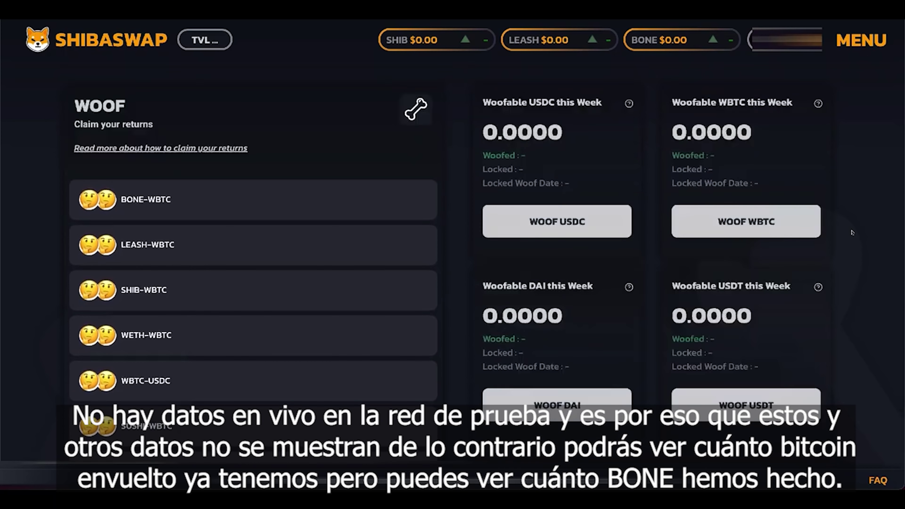
{"action": "scroll", "coordinate": [852, 232], "scroll_direction": "down", "scroll_amount": 5}
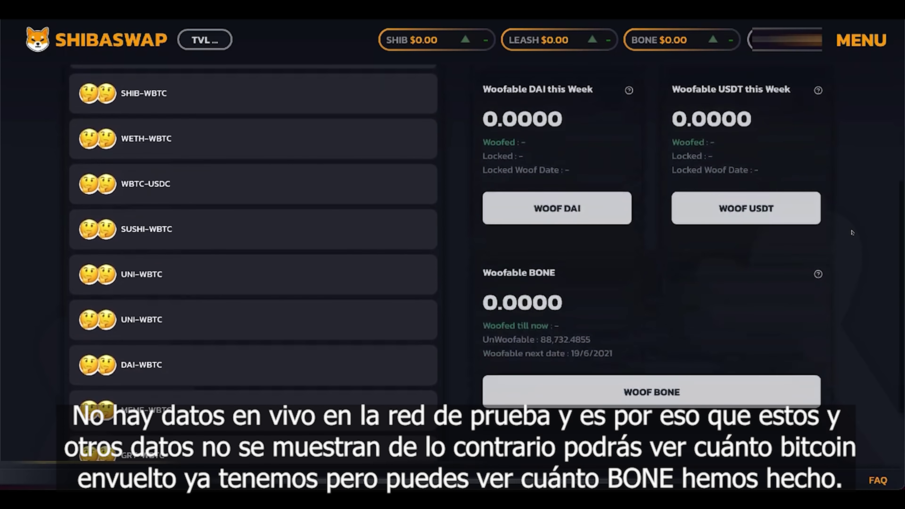
{"action": "scroll", "coordinate": [851, 232], "scroll_direction": "down", "scroll_amount": 2}
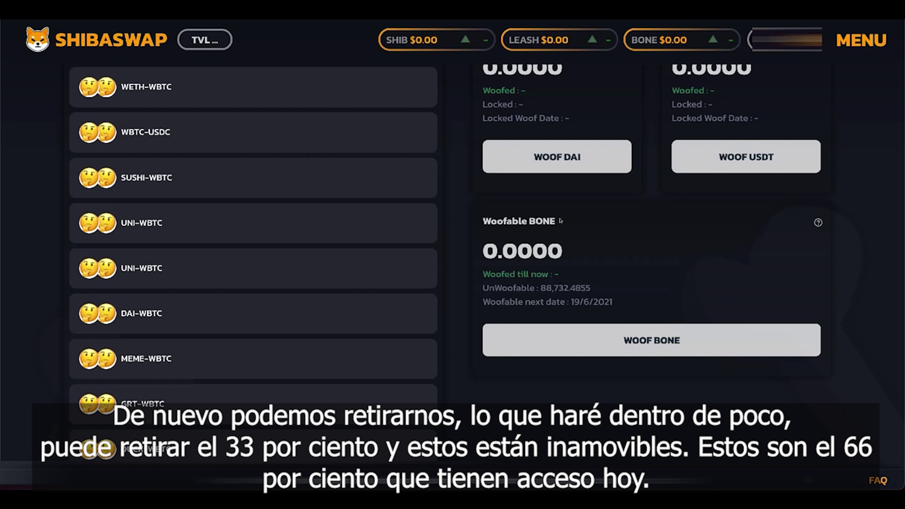
Step: Review the Woofable BONE card's unwoofable amount and next woofable date, then return to the start of the WOOF pair list
{"action": "scroll", "coordinate": [456, 224], "scroll_direction": "up", "scroll_amount": 3}
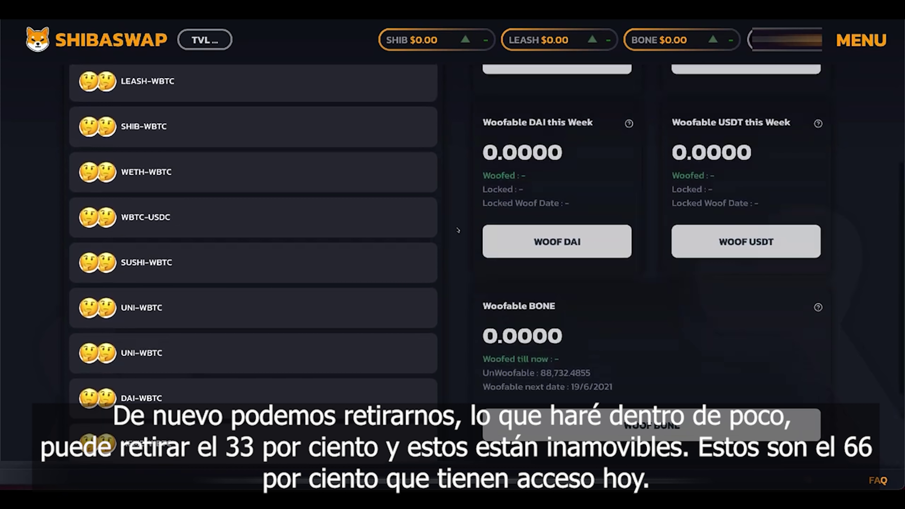
{"action": "scroll", "coordinate": [457, 230], "scroll_direction": "down", "scroll_amount": 2}
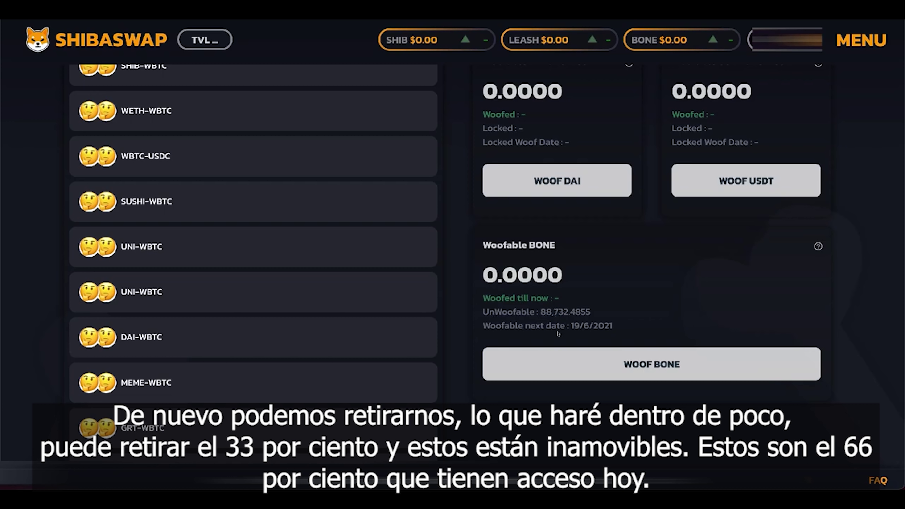
{"action": "scroll", "coordinate": [585, 333], "scroll_direction": "up", "scroll_amount": 5}
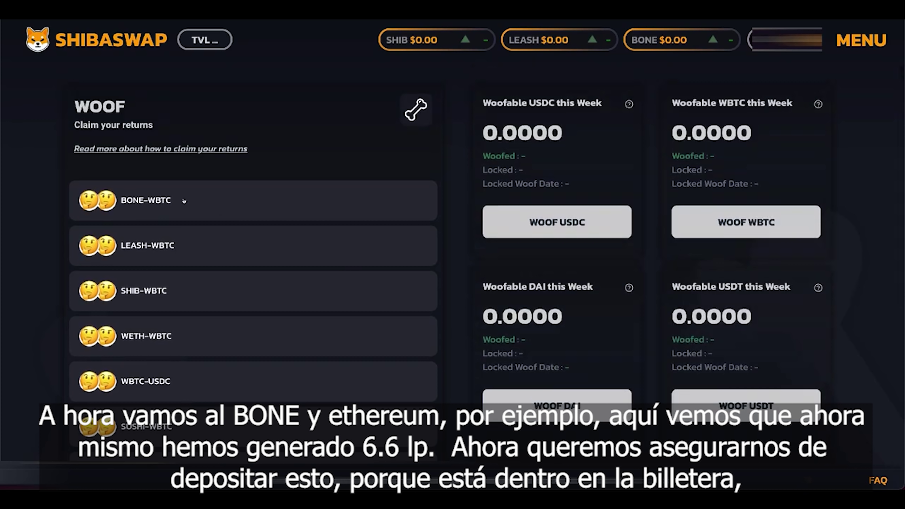
Step: Expand the BONE-WBTC pair, try a deposit amount of 4, then deposit the maximum LP balance and confirm the transaction in the wallet
{"action": "left_click", "coordinate": [184, 201]}
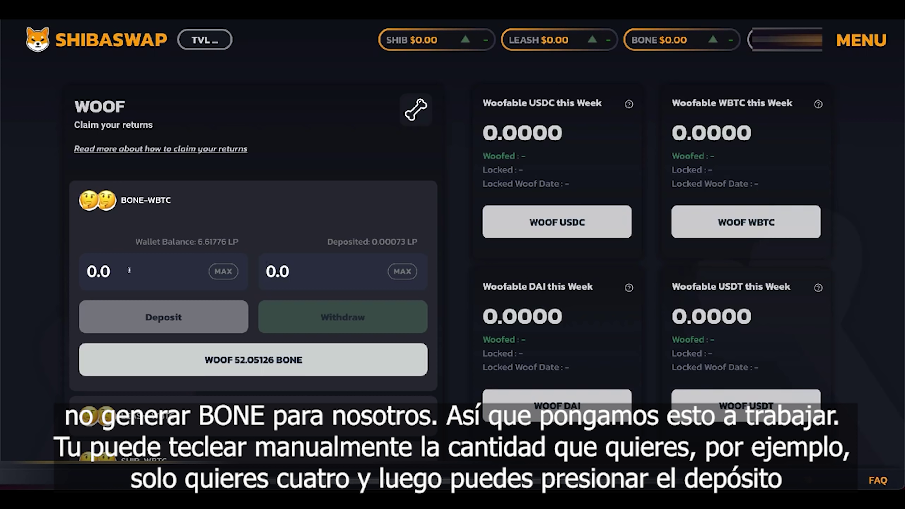
{"action": "left_click", "coordinate": [99, 270]}
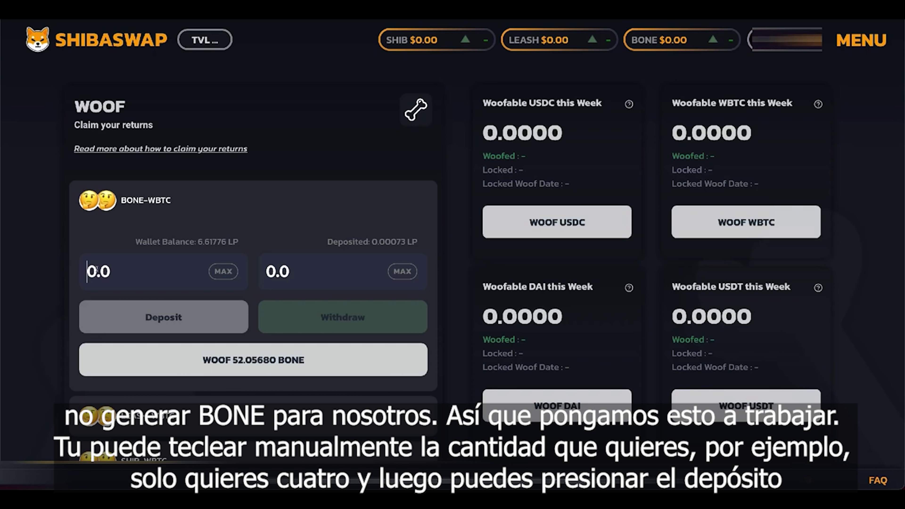
{"action": "type", "text": "4"}
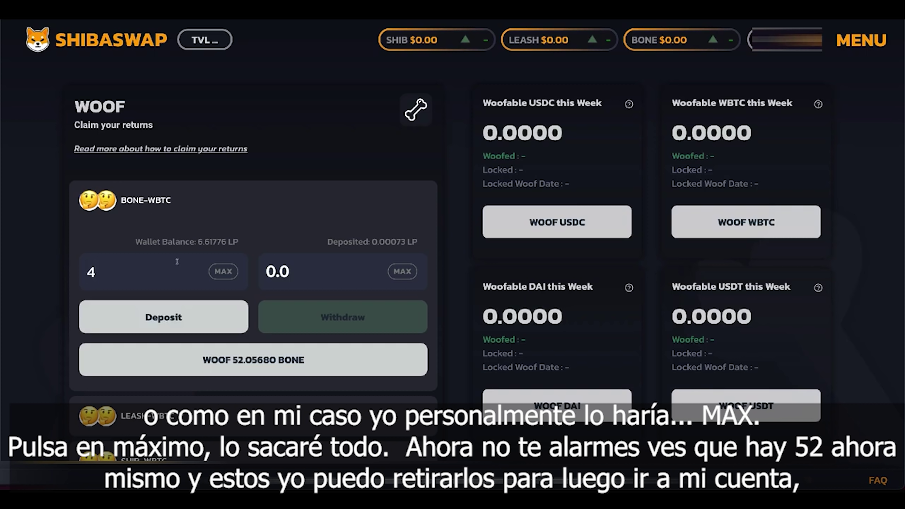
{"action": "left_click", "coordinate": [223, 272]}
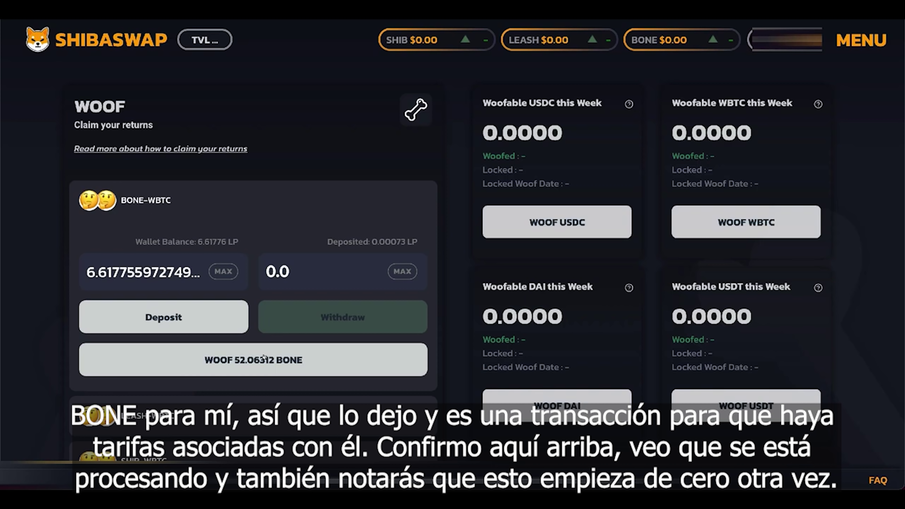
{"action": "left_click", "coordinate": [163, 315]}
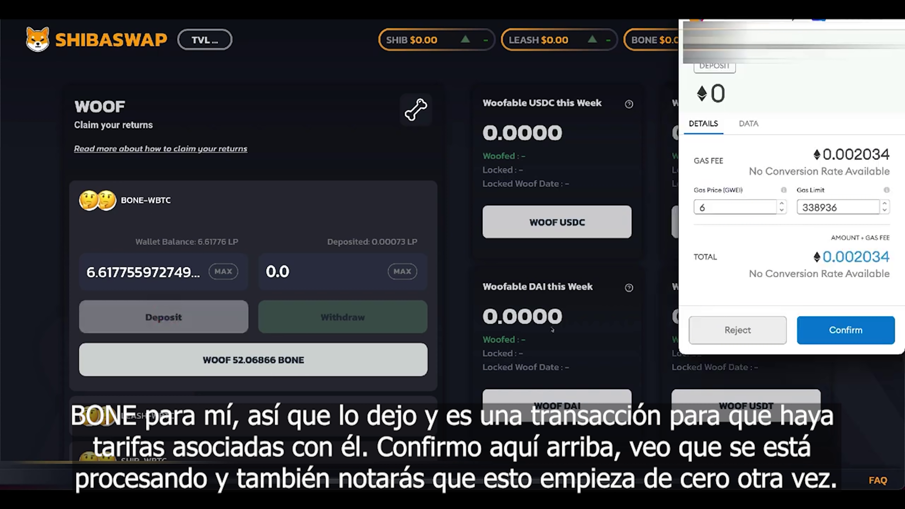
{"action": "left_click", "coordinate": [849, 329]}
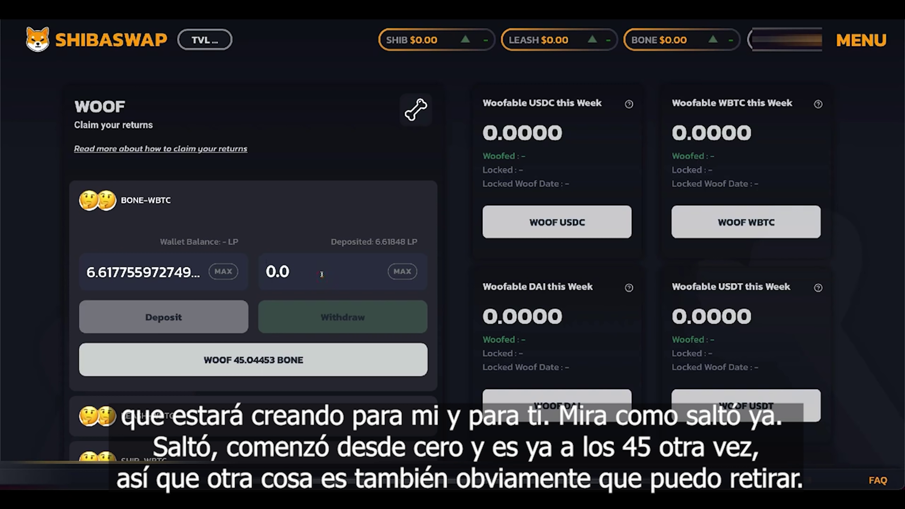
Step: Try BONE-WBTC withdrawal amounts of the maximum and 5 LP, clear them, then start claiming the pair's BONE and reject the wallet request
{"action": "left_click", "coordinate": [399, 270]}
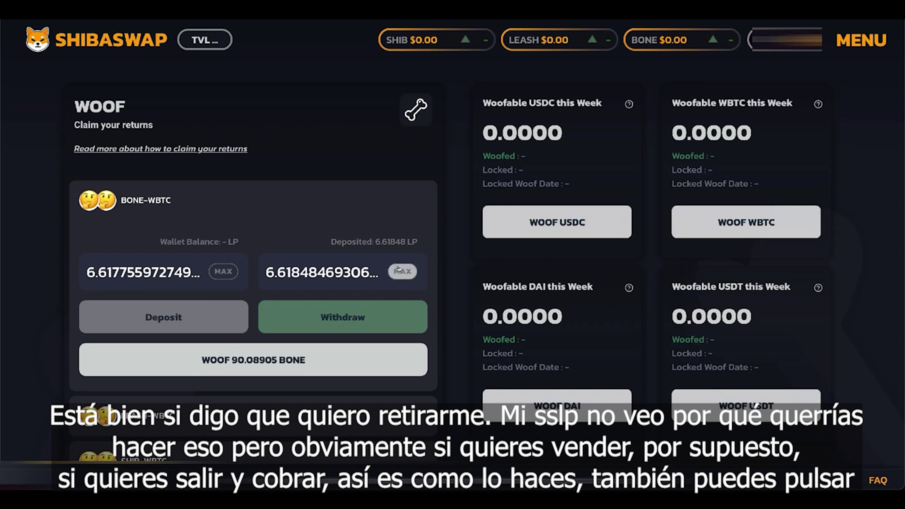
{"action": "double_click", "coordinate": [367, 272]}
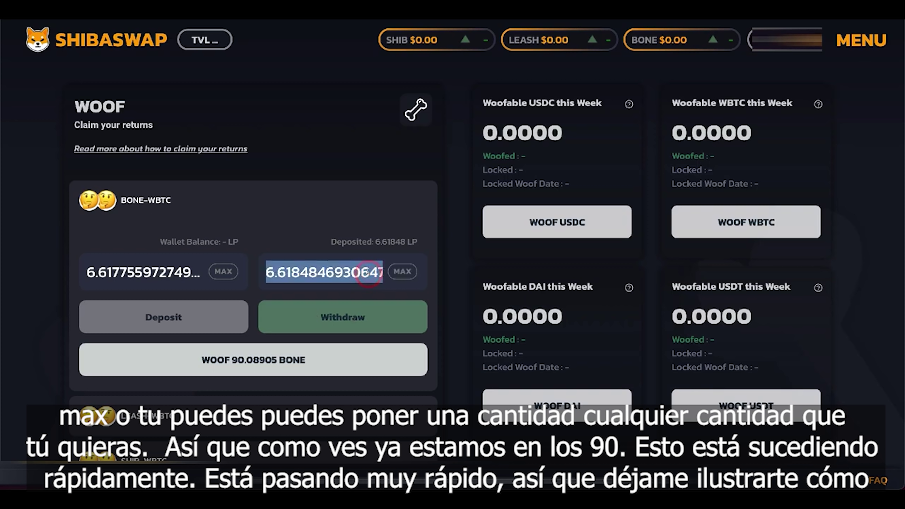
{"action": "type", "text": "5"}
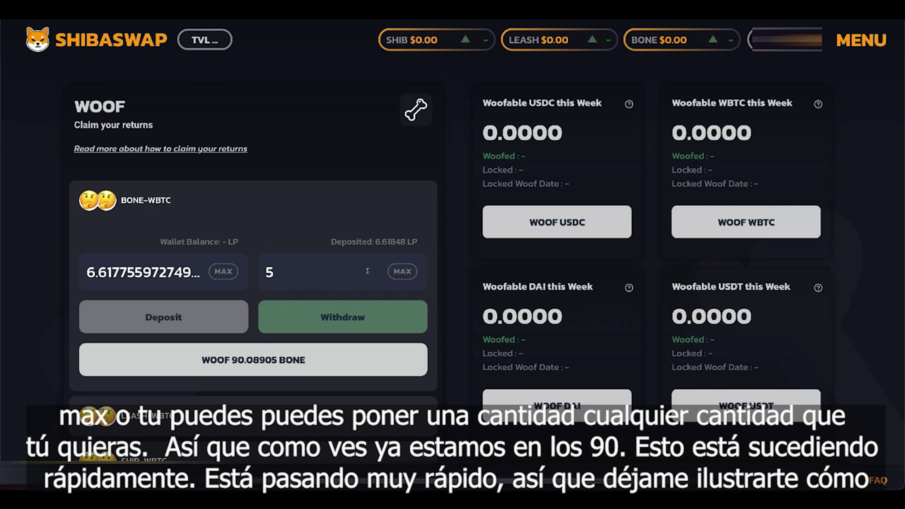
{"action": "left_click", "coordinate": [323, 211]}
{"action": "left_click", "coordinate": [323, 211]}
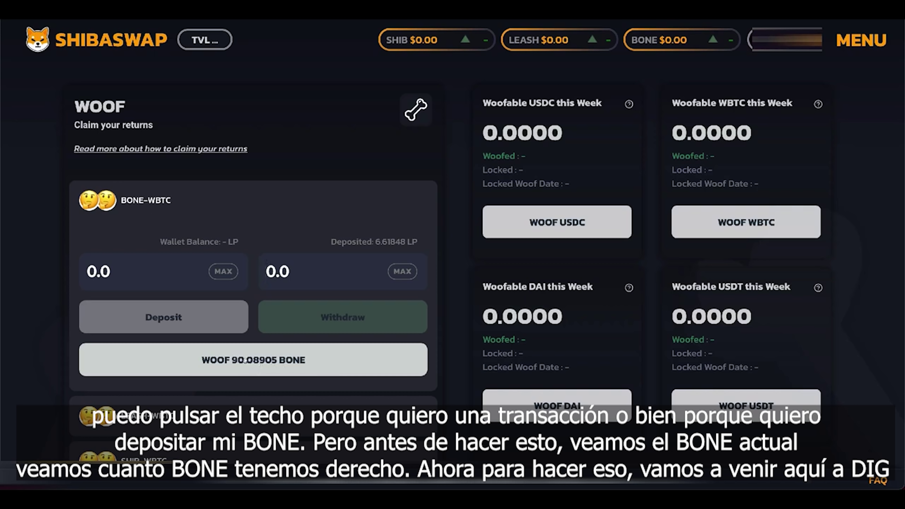
{"action": "left_click", "coordinate": [249, 362]}
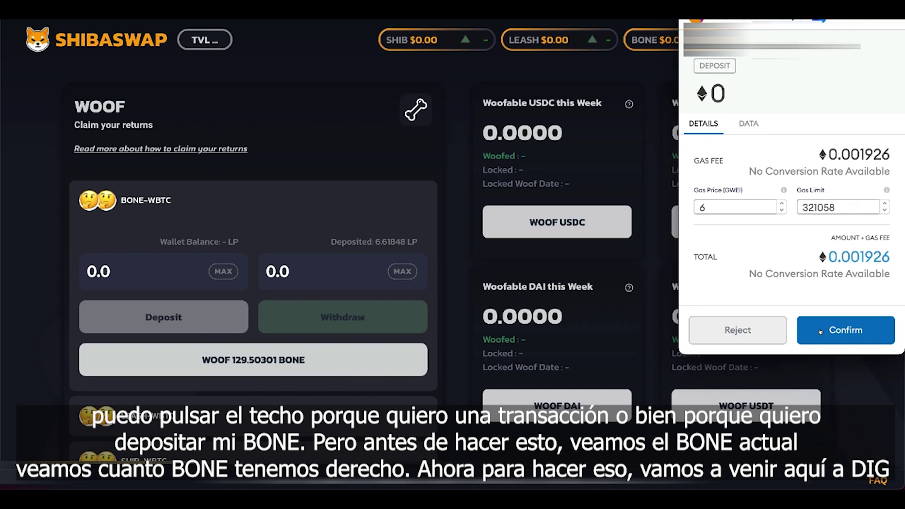
{"action": "left_click", "coordinate": [725, 330]}
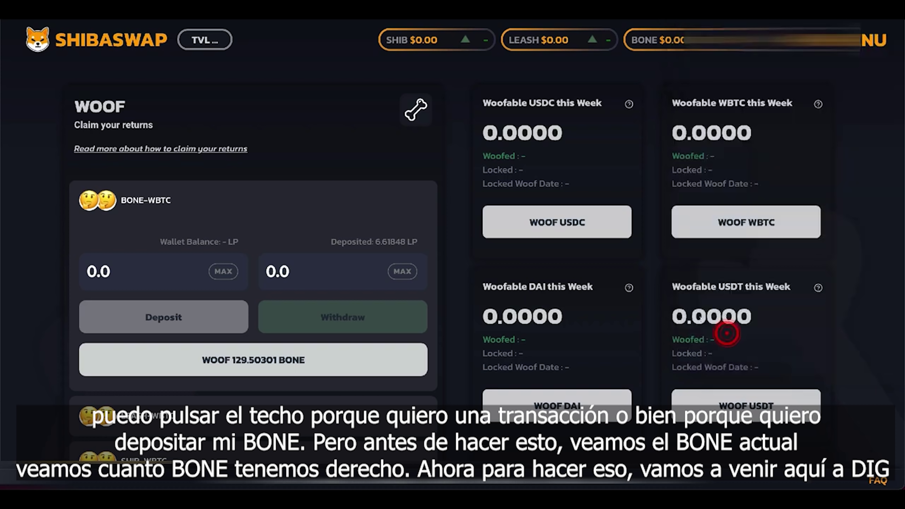
Step: Open the DIG add-liquidity form and select BONE as the second token to check its wallet balance
{"action": "left_click", "coordinate": [862, 39]}
{"action": "left_click", "coordinate": [156, 238]}
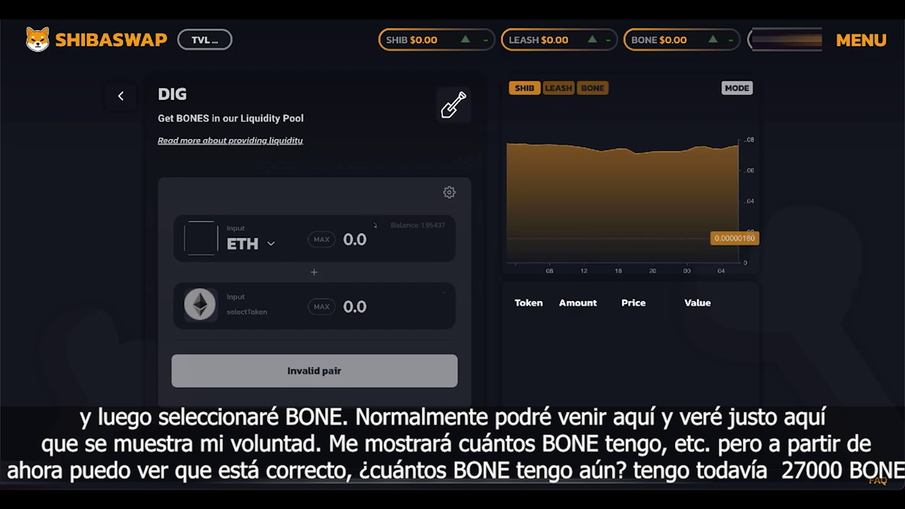
{"action": "left_click", "coordinate": [212, 306]}
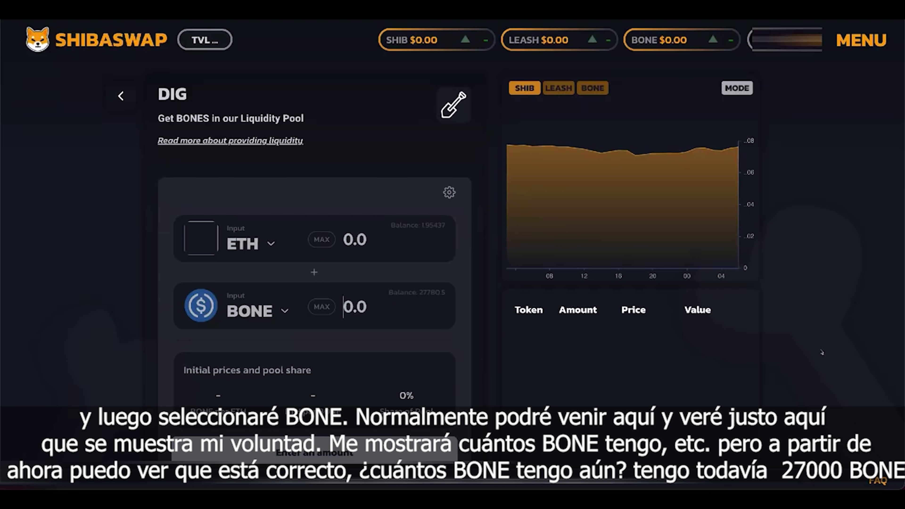
{"action": "scroll", "coordinate": [821, 352], "scroll_direction": "down", "scroll_amount": 2}
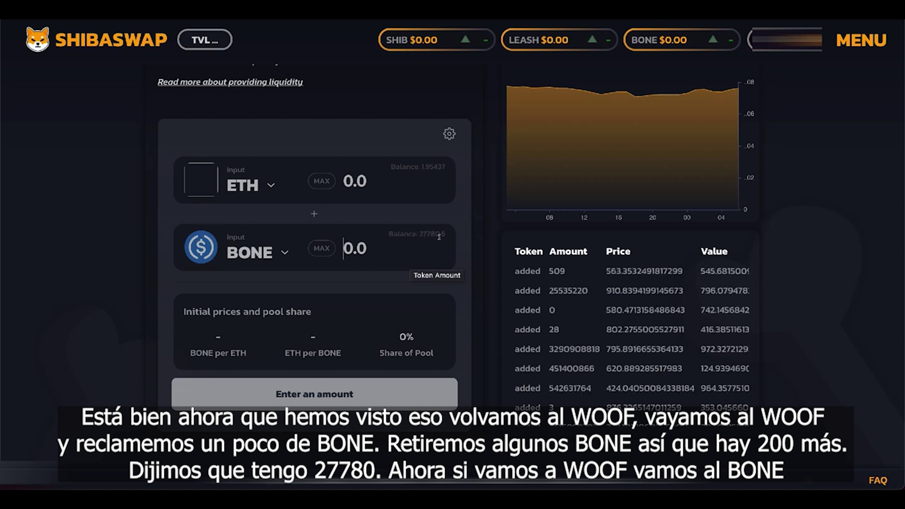
{"action": "scroll", "coordinate": [154, 117], "scroll_direction": "up", "scroll_amount": 2}
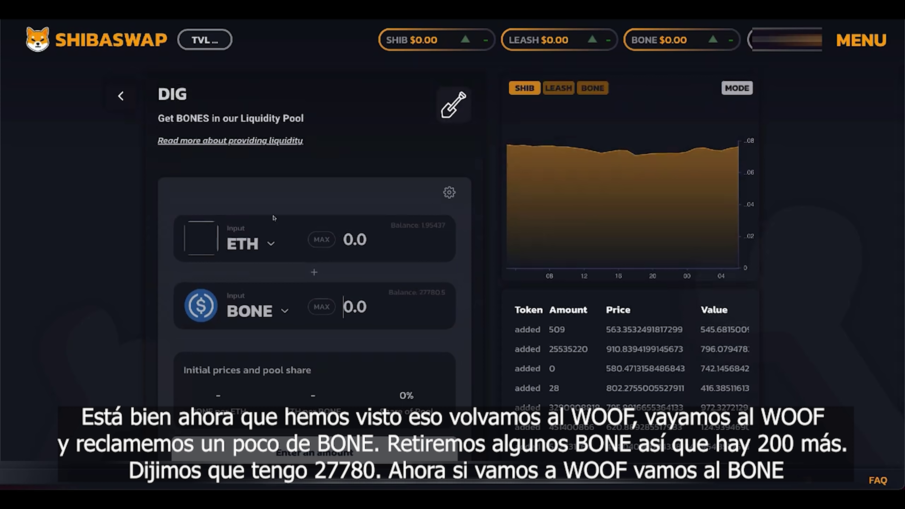
Step: Return to WOOF through the home page and expand the BONE-WBTC pair to check its claimable BONE
{"action": "left_click", "coordinate": [112, 41]}
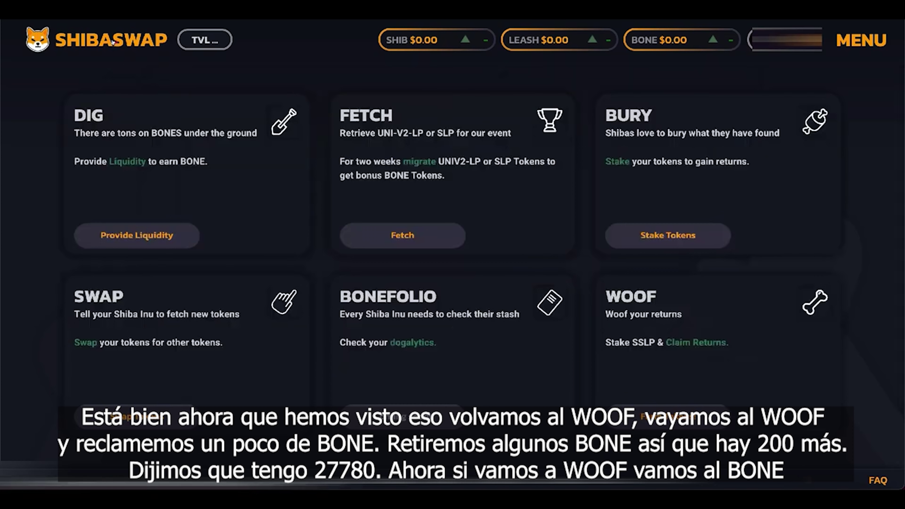
{"action": "left_click", "coordinate": [666, 412]}
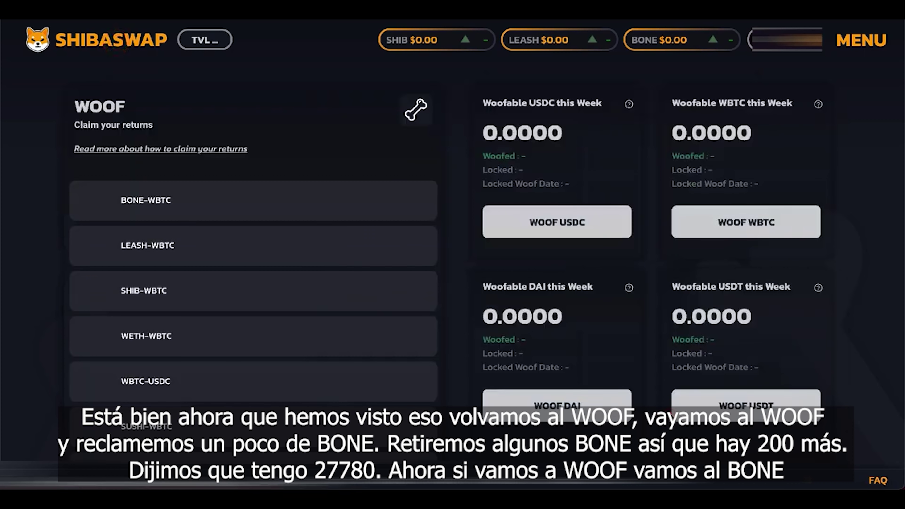
{"action": "left_click", "coordinate": [191, 205]}
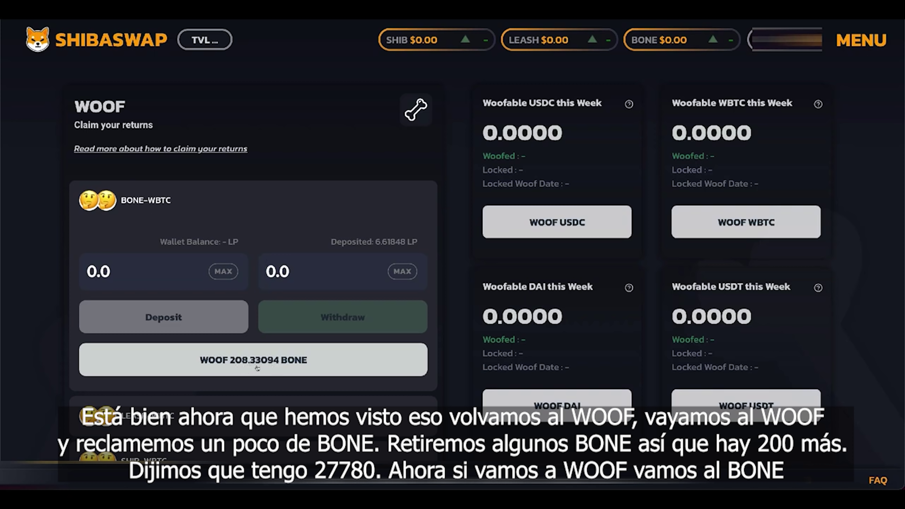
Step: Go back to DIG's add-liquidity form, search for "bone", choose BONE as the second token and recheck its balance before claiming
{"action": "left_click", "coordinate": [103, 45]}
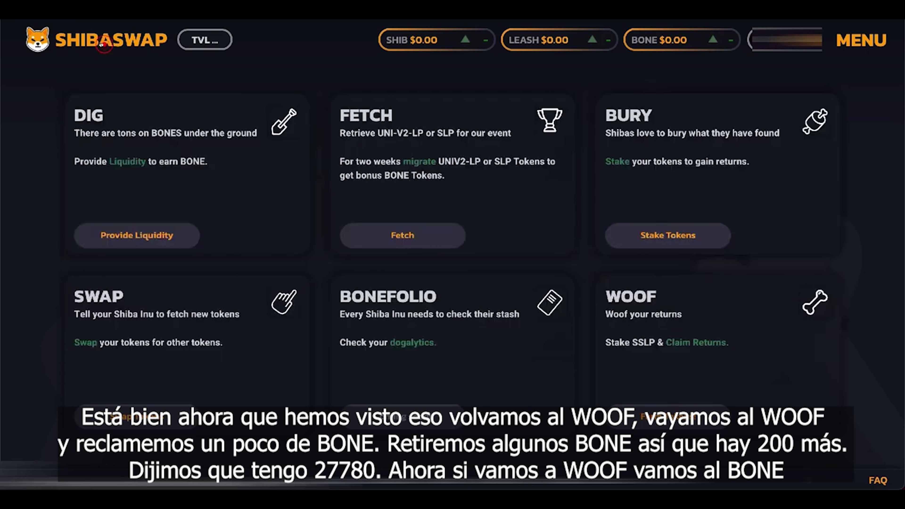
{"action": "left_click", "coordinate": [181, 234]}
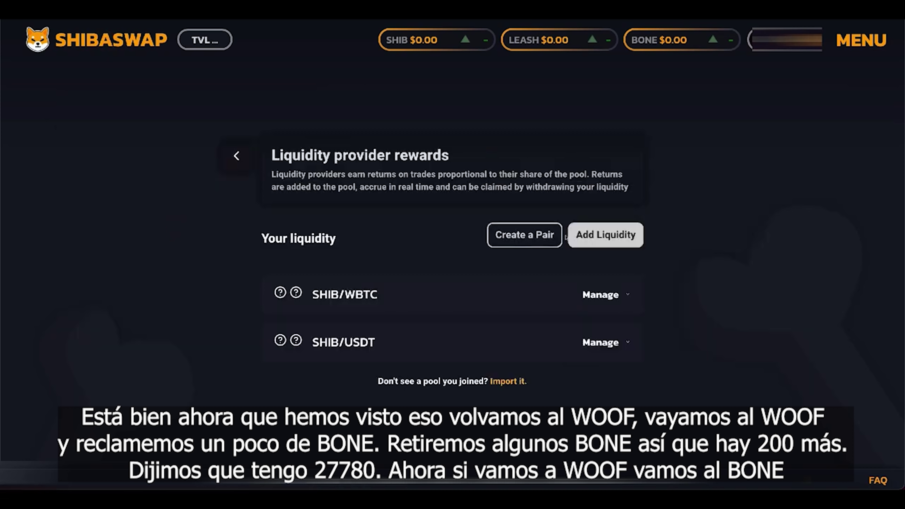
{"action": "left_click", "coordinate": [602, 235]}
{"action": "left_click", "coordinate": [228, 301]}
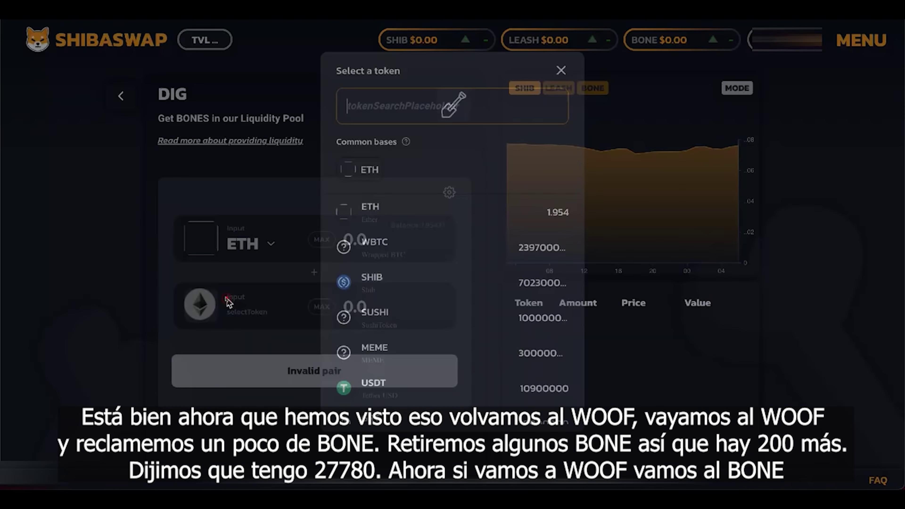
{"action": "type", "text": "bone"}
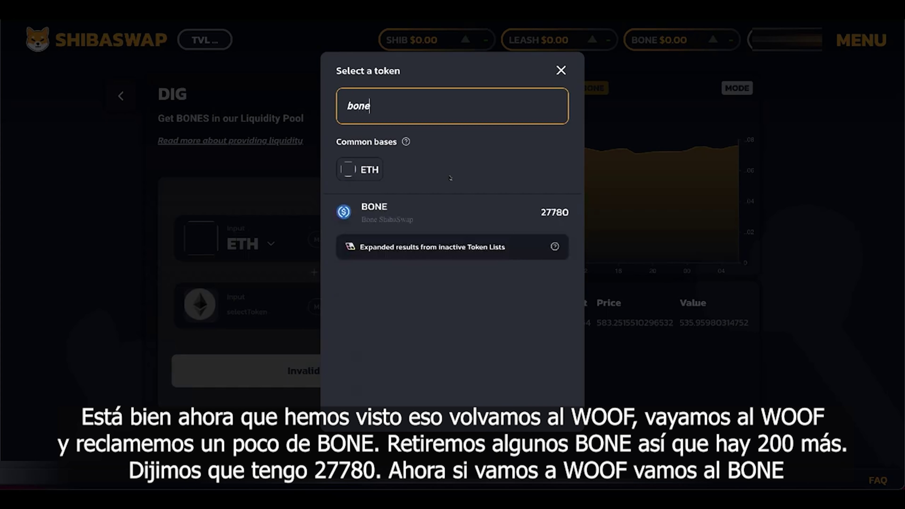
{"action": "key", "text": "Return"}
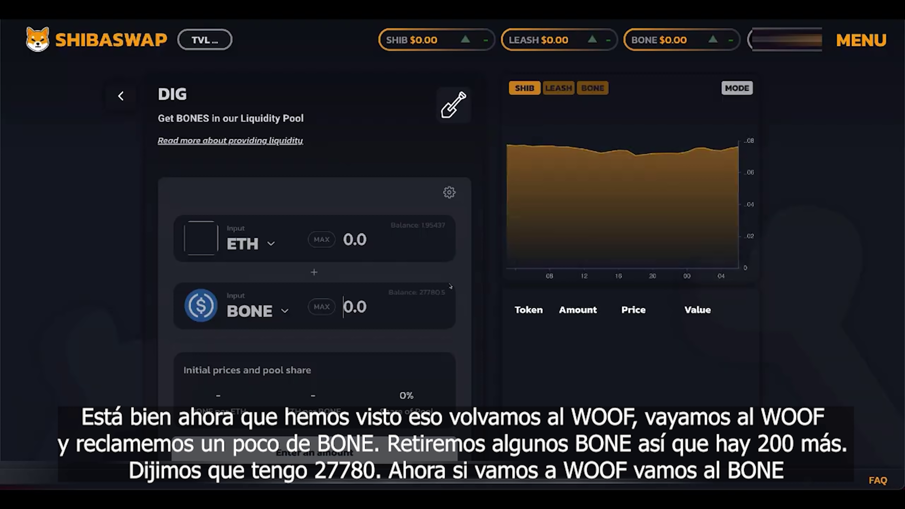
{"action": "left_click", "coordinate": [432, 301]}
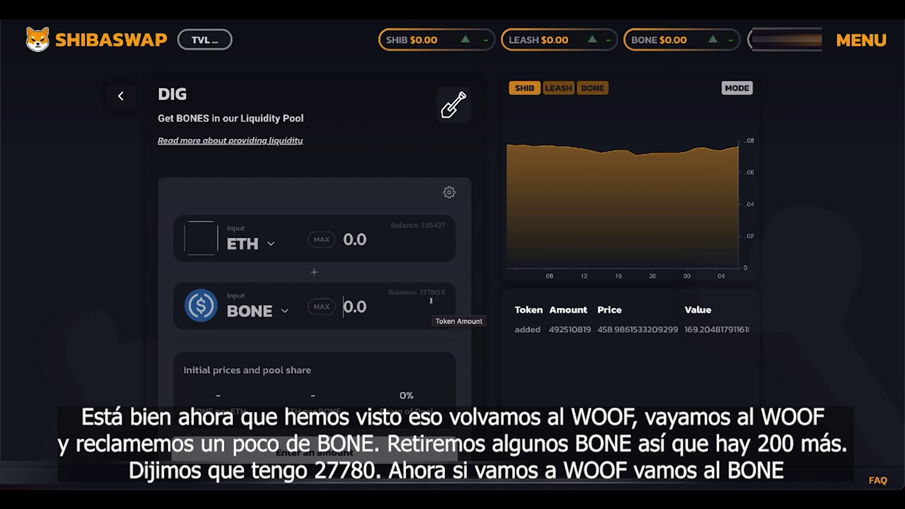
Step: Return to WOOF, claim the BONE returns of the BONE-WBTC pair and confirm the transaction in the wallet
{"action": "left_click", "coordinate": [117, 44]}
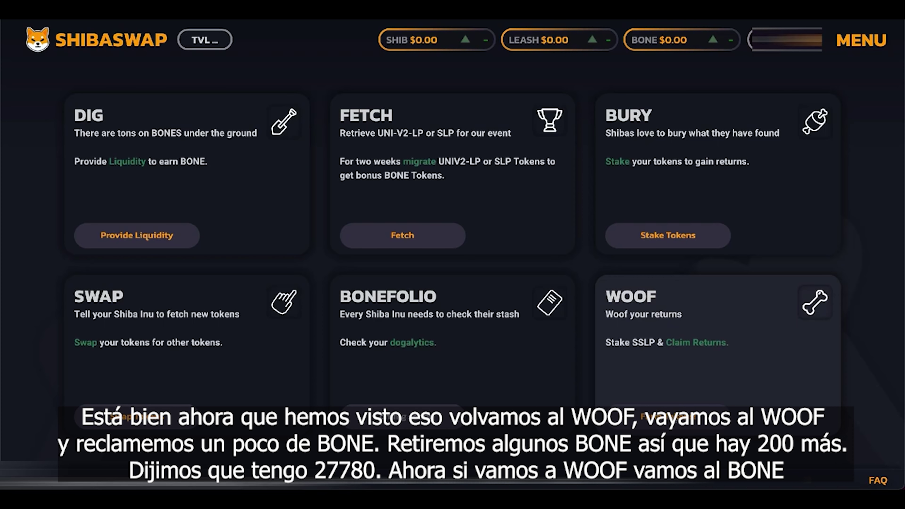
{"action": "left_click", "coordinate": [668, 415]}
{"action": "left_click", "coordinate": [174, 199]}
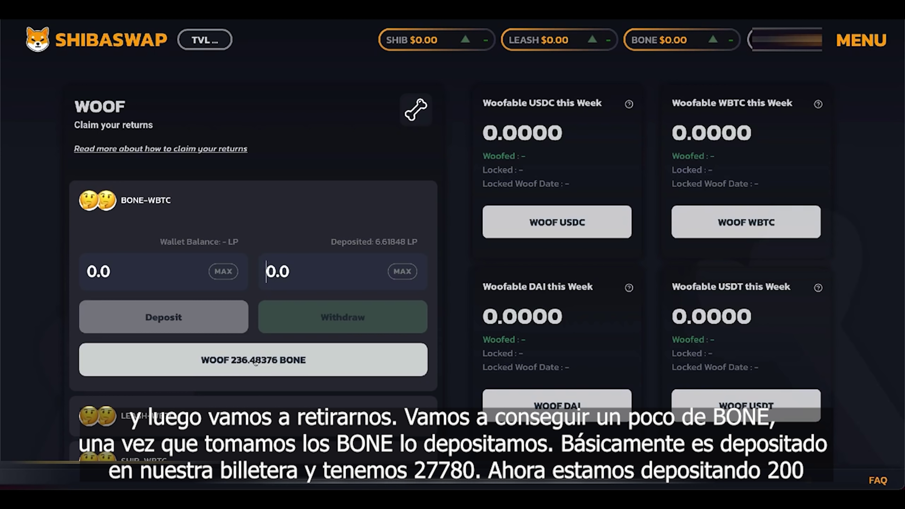
{"action": "left_click", "coordinate": [256, 362]}
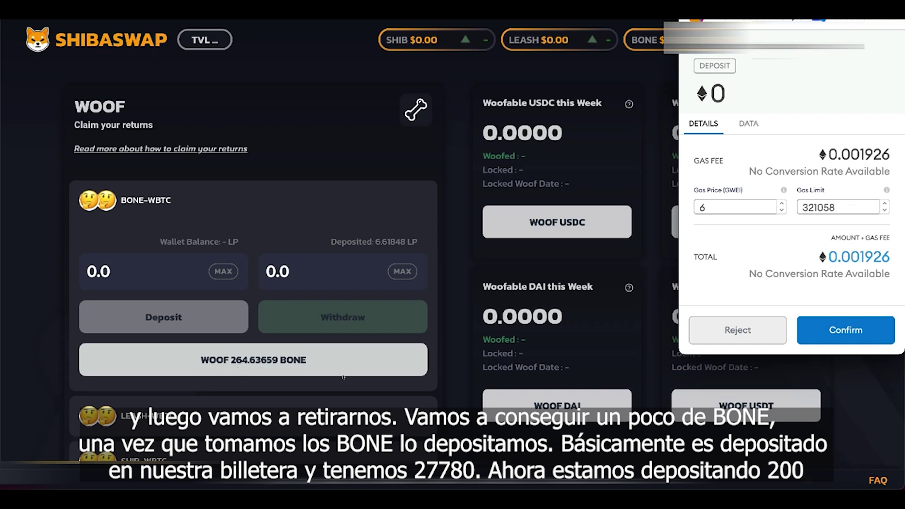
{"action": "left_click", "coordinate": [855, 329]}
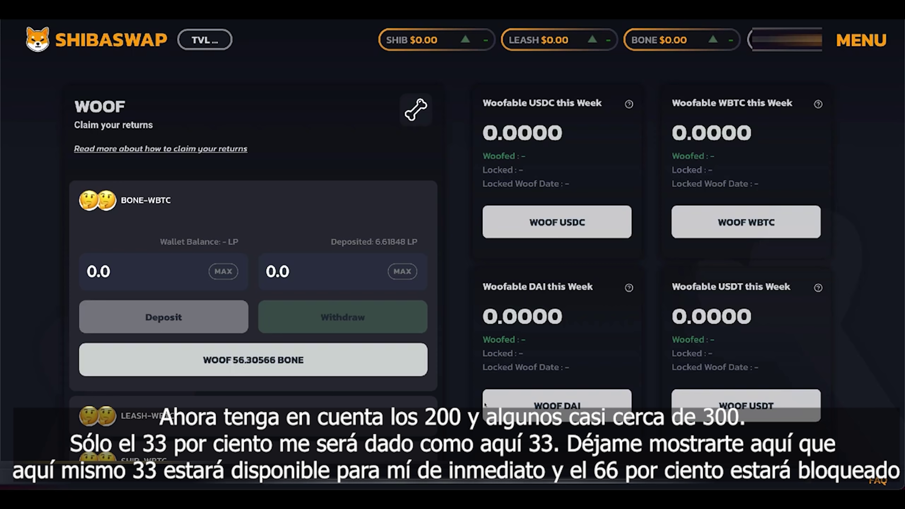
Step: Check the Woofable BONE card, then examine the WOOF Paper's BONE-ETH pool diagram for the available and locked shares of returns
{"action": "scroll", "coordinate": [484, 404], "scroll_direction": "down", "scroll_amount": 5}
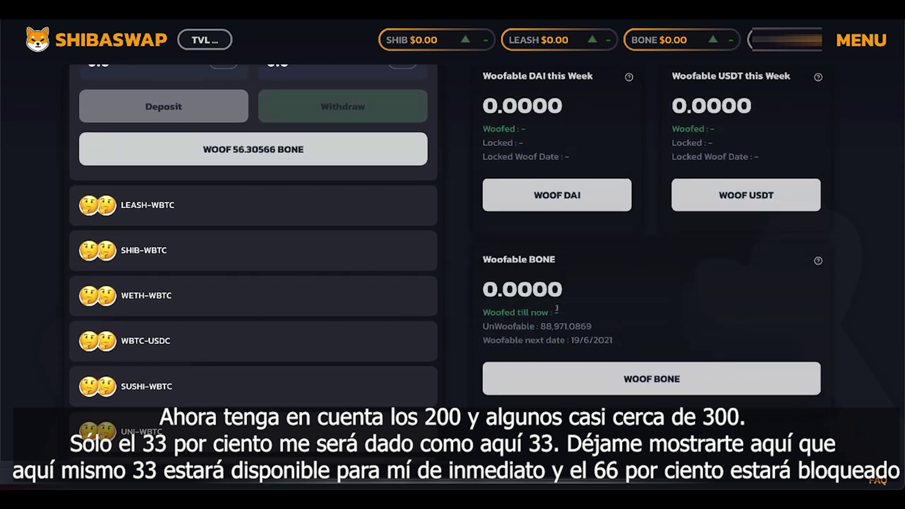
{"action": "scroll", "coordinate": [546, 297], "scroll_direction": "up", "scroll_amount": 1}
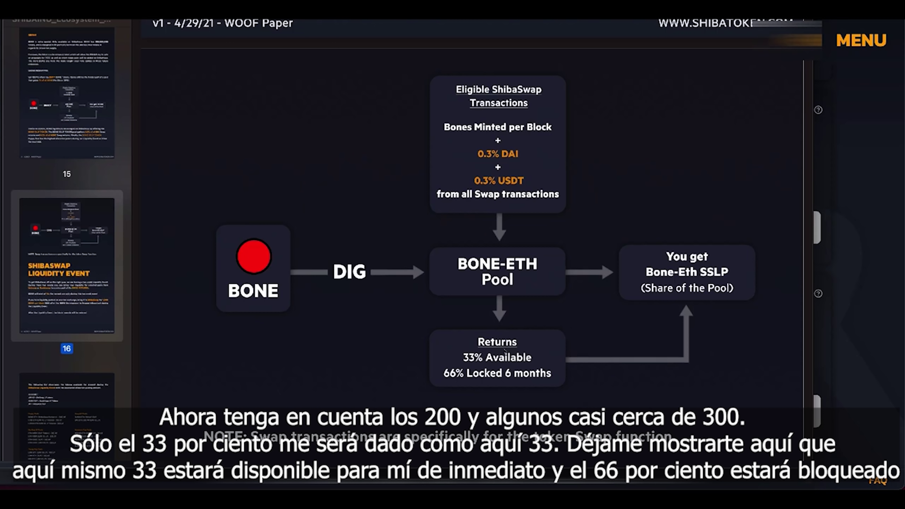
{"action": "scroll", "coordinate": [505, 351], "scroll_direction": "up", "scroll_amount": 2}
{"action": "scroll", "coordinate": [505, 352], "scroll_direction": "down", "scroll_amount": 2}
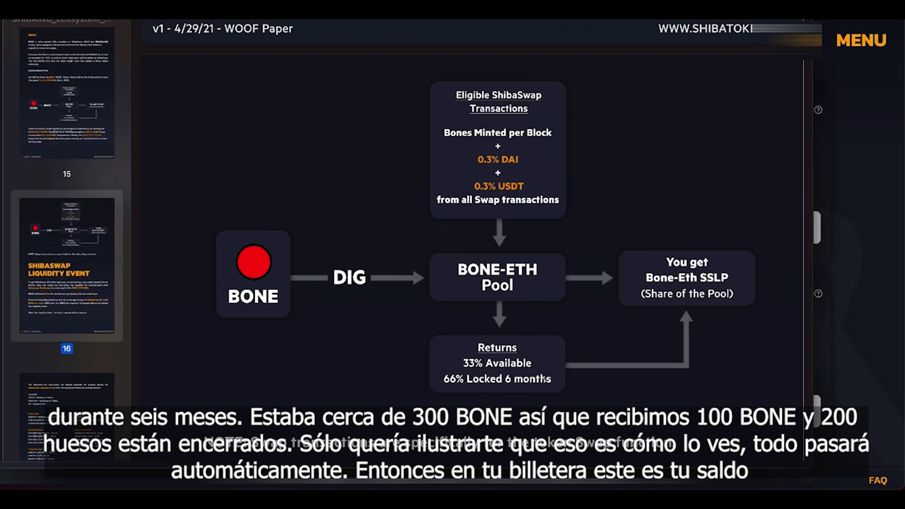
Step: Switch back to ShibaSwap, open WOOF through the home page and check the UnWoofable BONE amount and next woofable date
{"action": "key", "text": "super+Tab"}
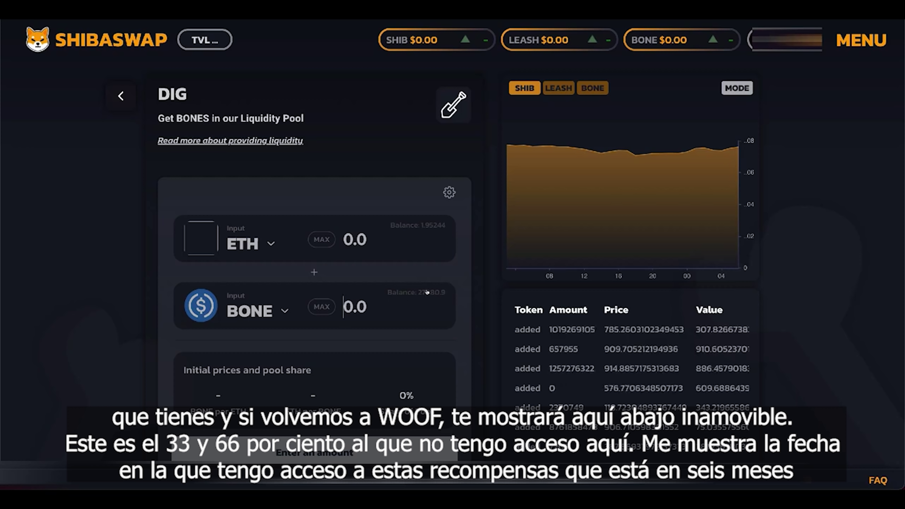
{"action": "scroll", "coordinate": [431, 295], "scroll_direction": "down", "scroll_amount": 1}
{"action": "left_click", "coordinate": [93, 41]}
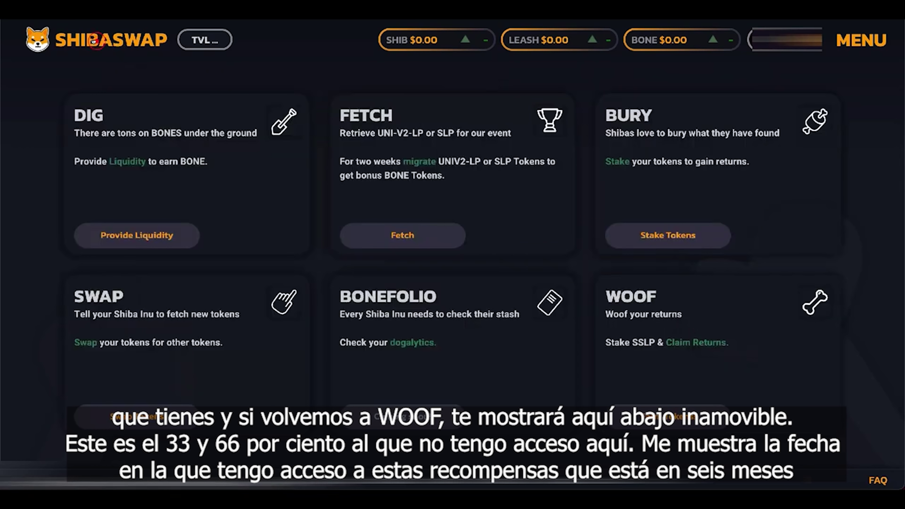
{"action": "left_click", "coordinate": [684, 367]}
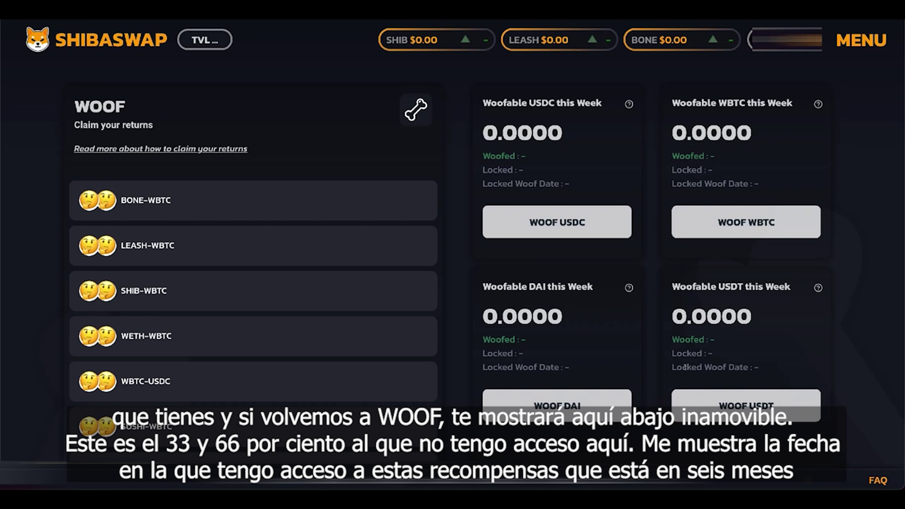
{"action": "scroll", "coordinate": [684, 367], "scroll_direction": "down", "scroll_amount": 6}
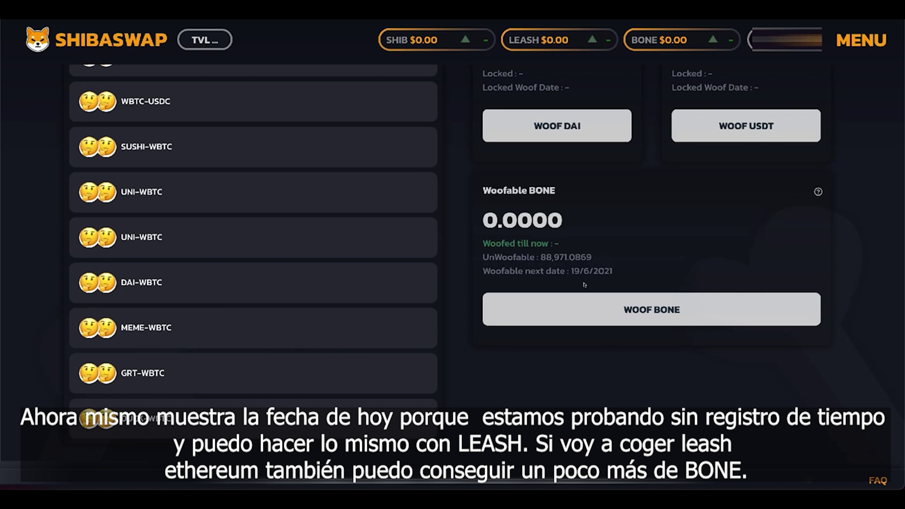
Step: Expand the LEASH-WBTC and SHIB-WBTC pairs in WOOF to check the BONE claimable from each
{"action": "scroll", "coordinate": [588, 264], "scroll_direction": "up", "scroll_amount": 6}
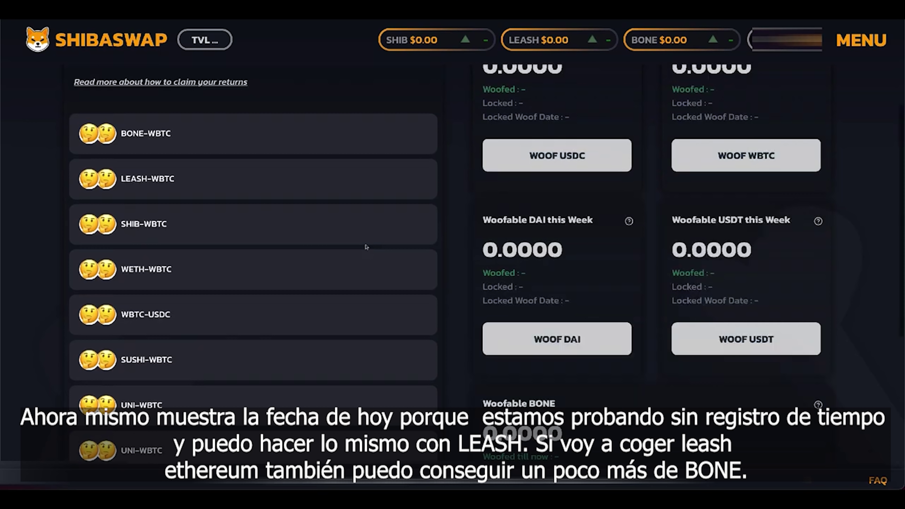
{"action": "left_click", "coordinate": [210, 183]}
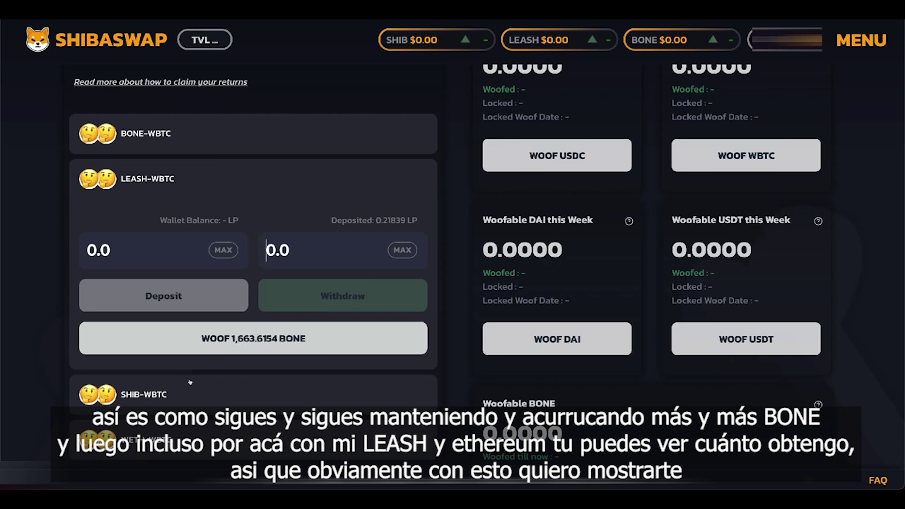
{"action": "scroll", "coordinate": [192, 385], "scroll_direction": "down", "scroll_amount": 4}
{"action": "scroll", "coordinate": [191, 389], "scroll_direction": "down", "scroll_amount": 2}
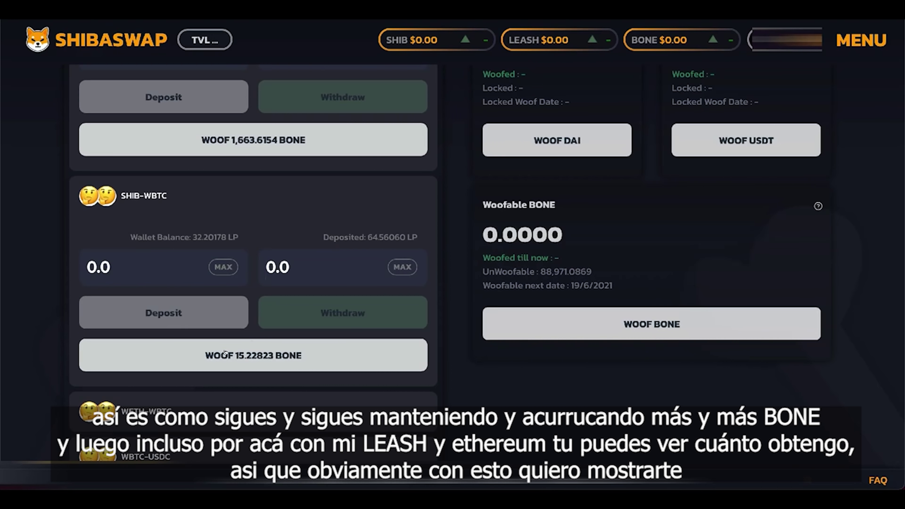
{"action": "scroll", "coordinate": [309, 360], "scroll_direction": "up", "scroll_amount": 8}
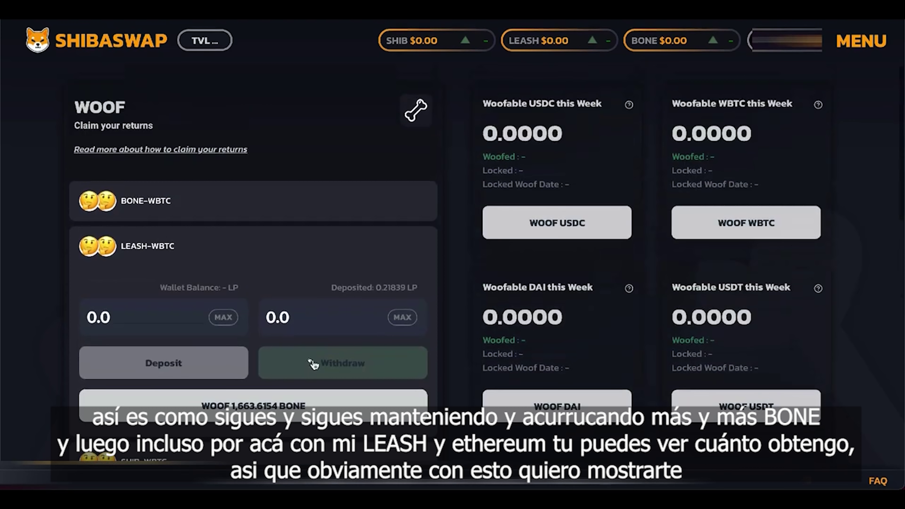
Step: Expand the BONE-WBTC pair as well and compare its claimable BONE with that of the LEASH-WBTC and SHIB-WBTC pairs
{"action": "left_click", "coordinate": [238, 196]}
{"action": "scroll", "coordinate": [238, 196], "scroll_direction": "down", "scroll_amount": 6}
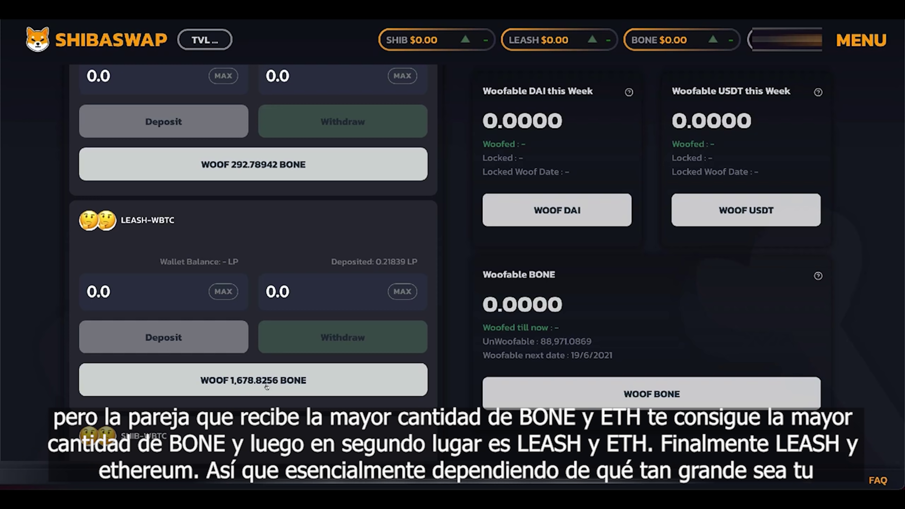
{"action": "scroll", "coordinate": [266, 386], "scroll_direction": "up", "scroll_amount": 4}
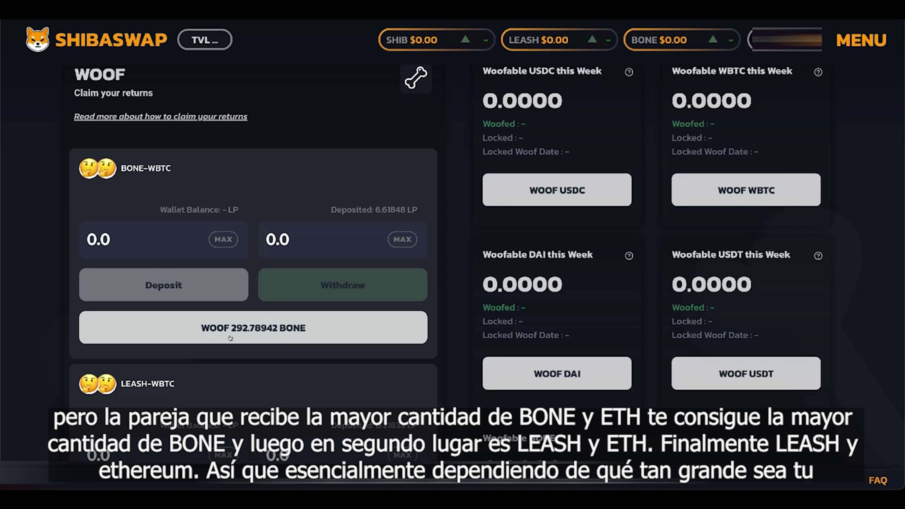
{"action": "scroll", "coordinate": [235, 337], "scroll_direction": "down", "scroll_amount": 6}
{"action": "scroll", "coordinate": [235, 337], "scroll_direction": "down", "scroll_amount": 5}
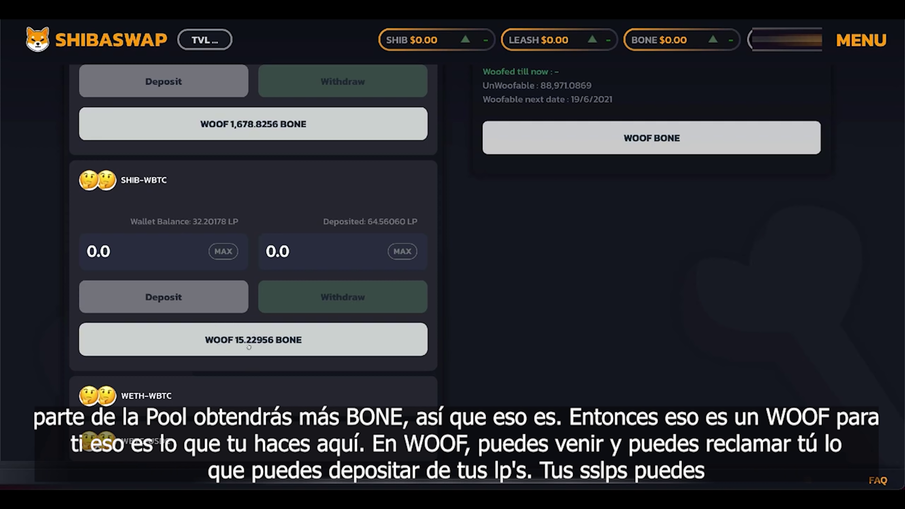
{"action": "scroll", "coordinate": [213, 335], "scroll_direction": "up", "scroll_amount": 1}
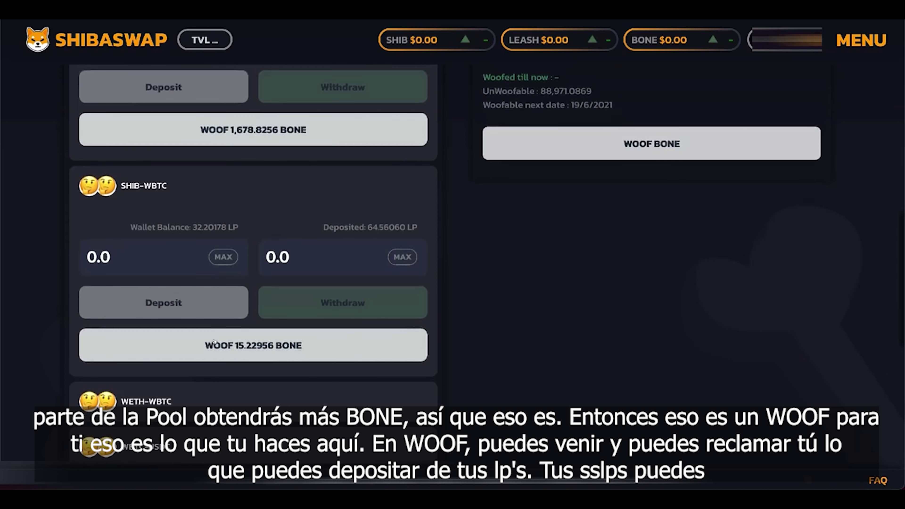
{"action": "scroll", "coordinate": [215, 342], "scroll_direction": "up", "scroll_amount": 10}
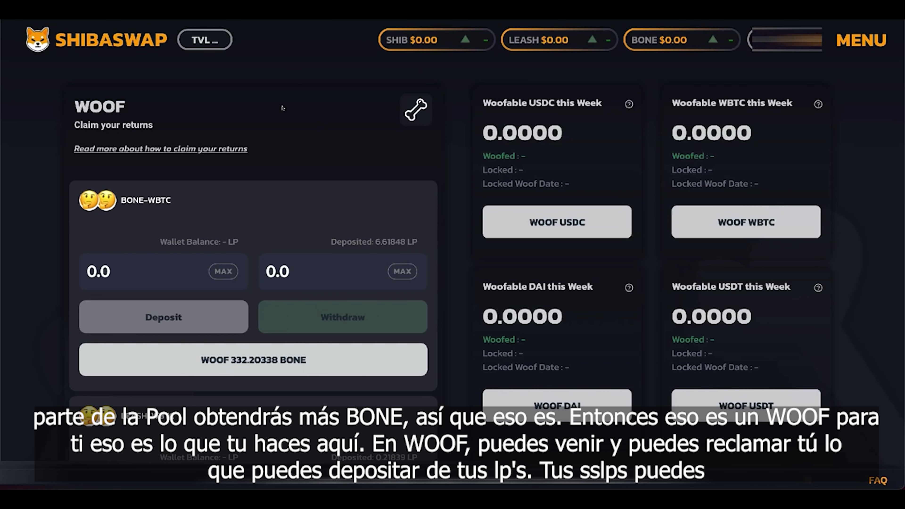
Step: Try out a withdrawal amount for the BONE-WBTC pair's deposited LP tokens, entering 10 and replacing it with 5
{"action": "scroll", "coordinate": [282, 108], "scroll_direction": "down", "scroll_amount": 1}
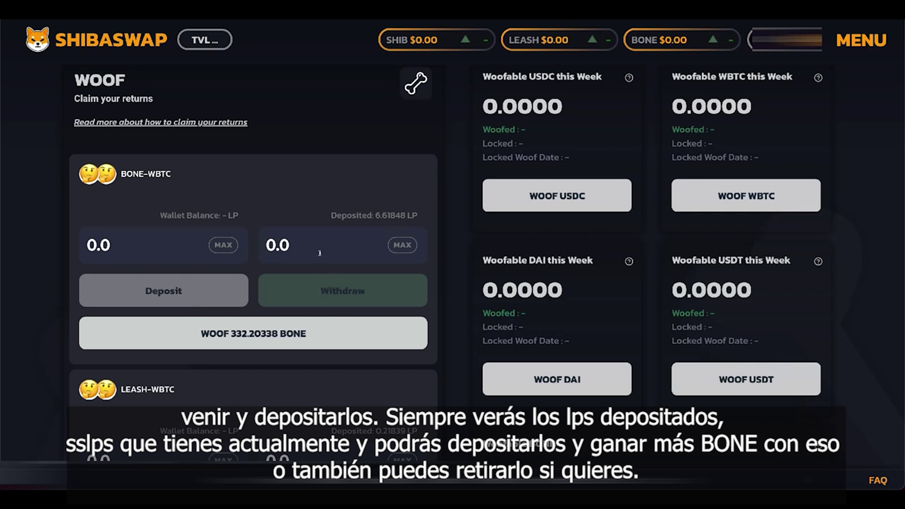
{"action": "type", "text": "10"}
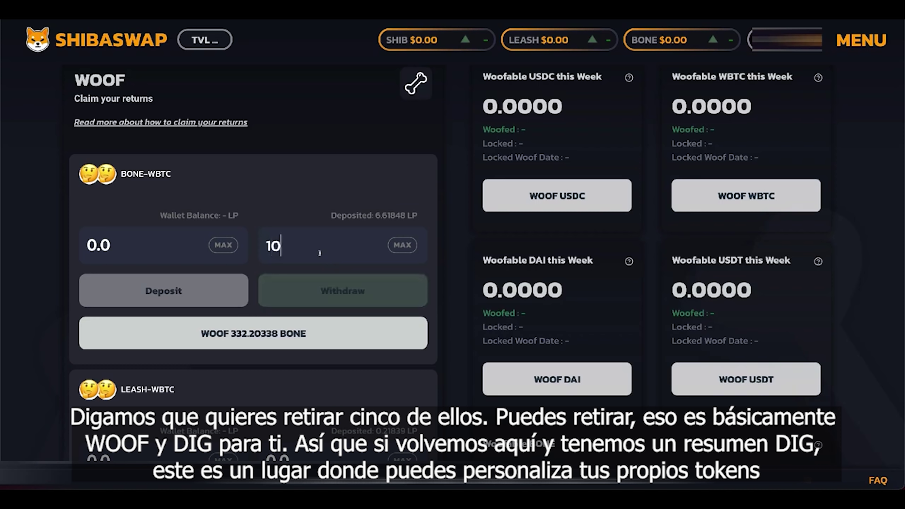
{"action": "key", "text": "BackSpace"}
{"action": "key", "text": "BackSpace"}
{"action": "type", "text": "5"}
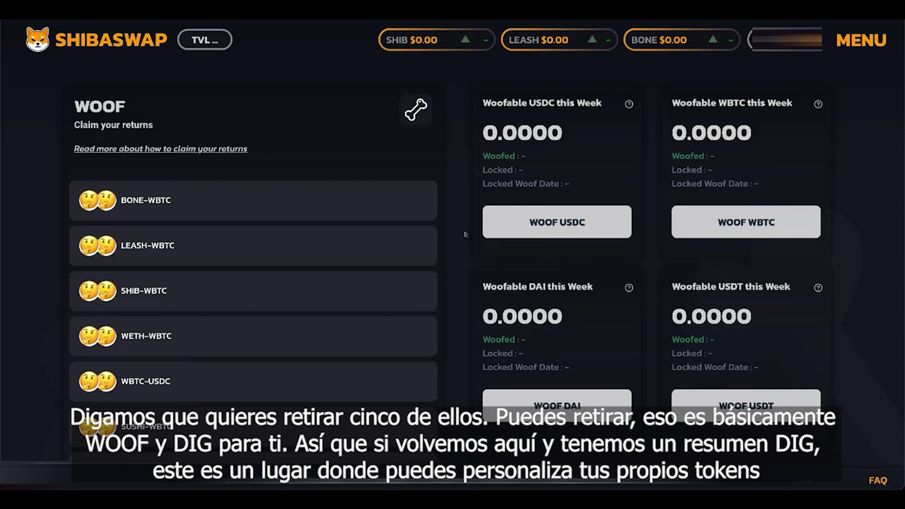
Step: Open DIG through the home page, review the joined liquidity pools and open the management options of the SHIB/WBTC pool
{"action": "scroll", "coordinate": [465, 234], "scroll_direction": "down", "scroll_amount": 2}
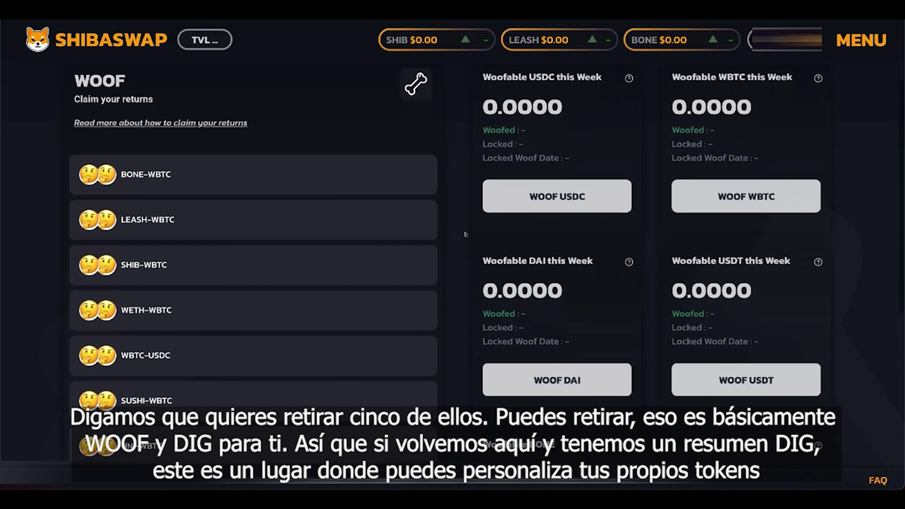
{"action": "scroll", "coordinate": [321, 143], "scroll_direction": "up", "scroll_amount": 2}
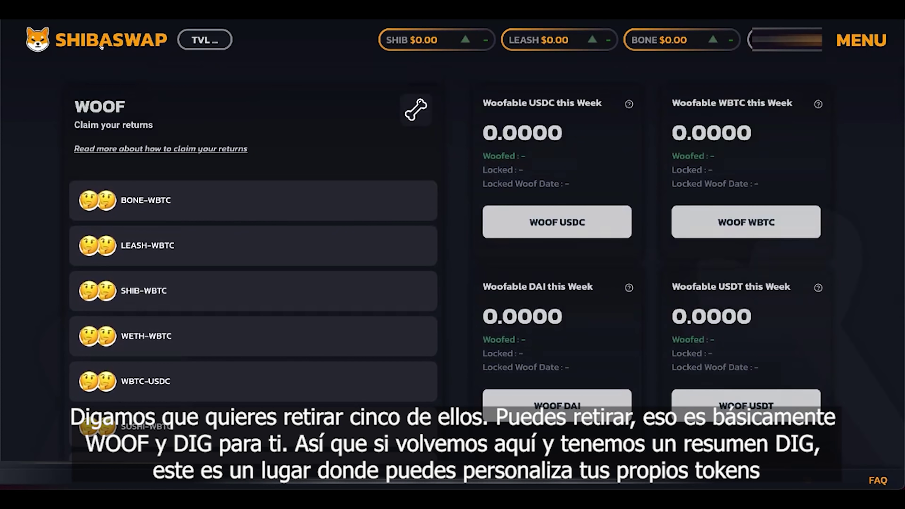
{"action": "left_click", "coordinate": [101, 46]}
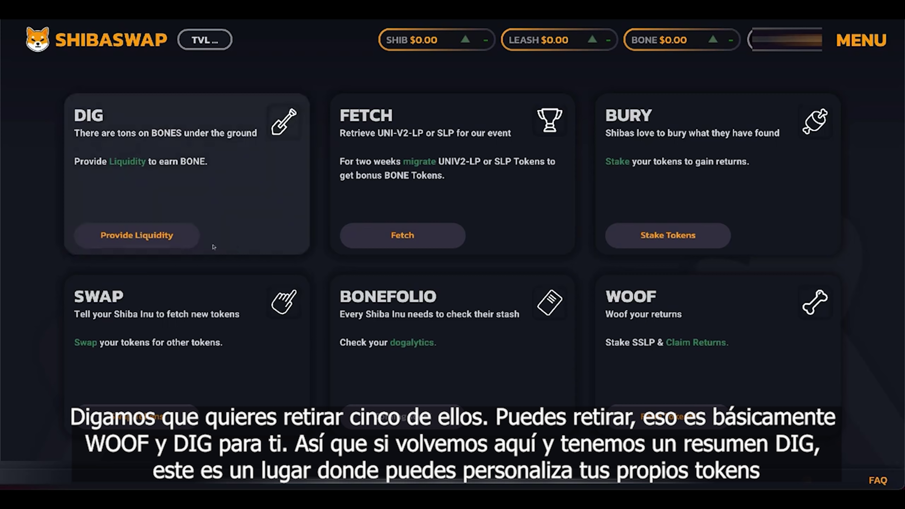
{"action": "left_click", "coordinate": [157, 236]}
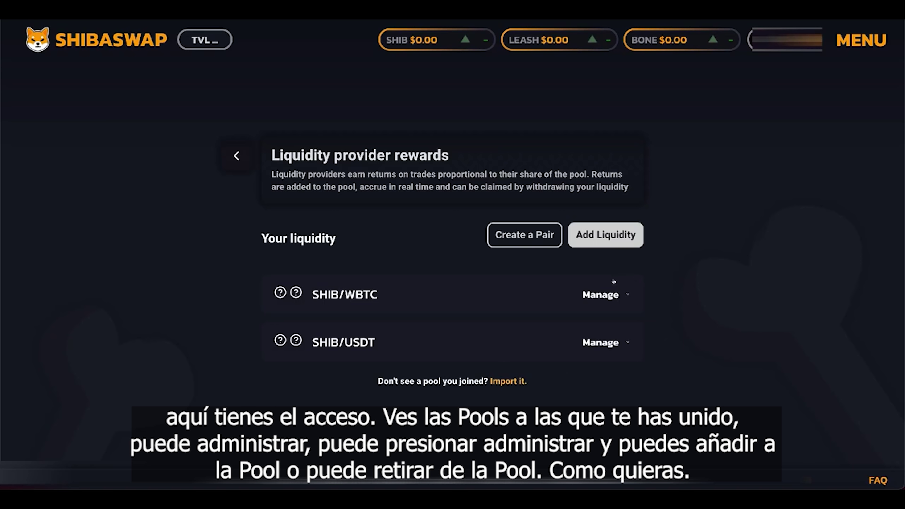
{"action": "left_click", "coordinate": [598, 295]}
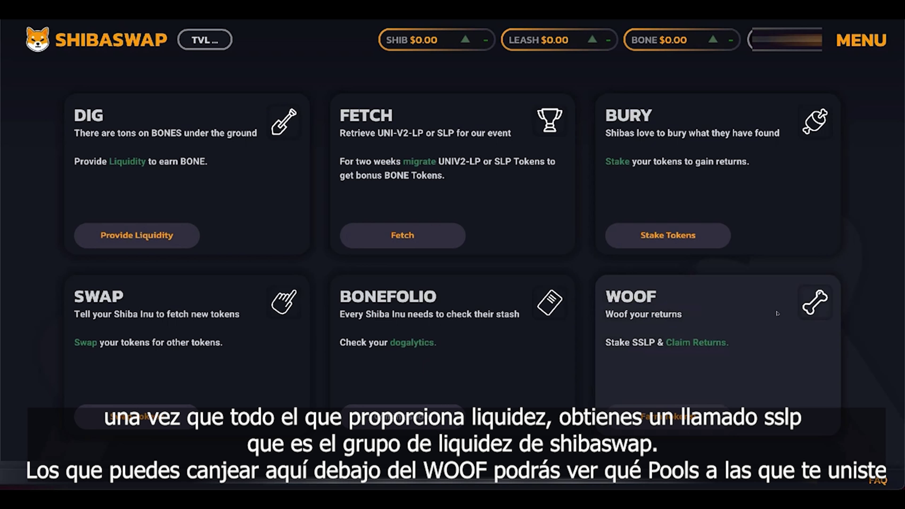
Step: Reopen WOOF from the home page and expand the BONE-WBTC pair to check its deposited LP and claimable BONE
{"action": "left_click", "coordinate": [697, 421]}
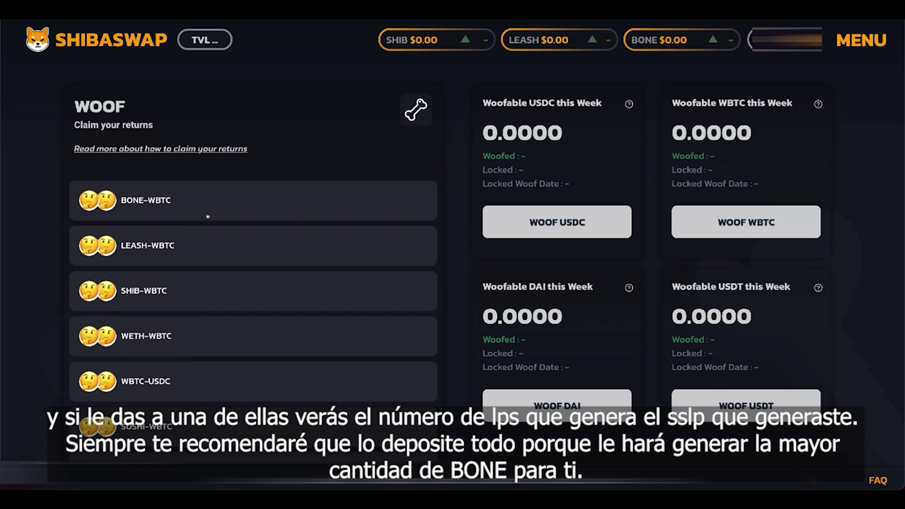
{"action": "left_click", "coordinate": [204, 196]}
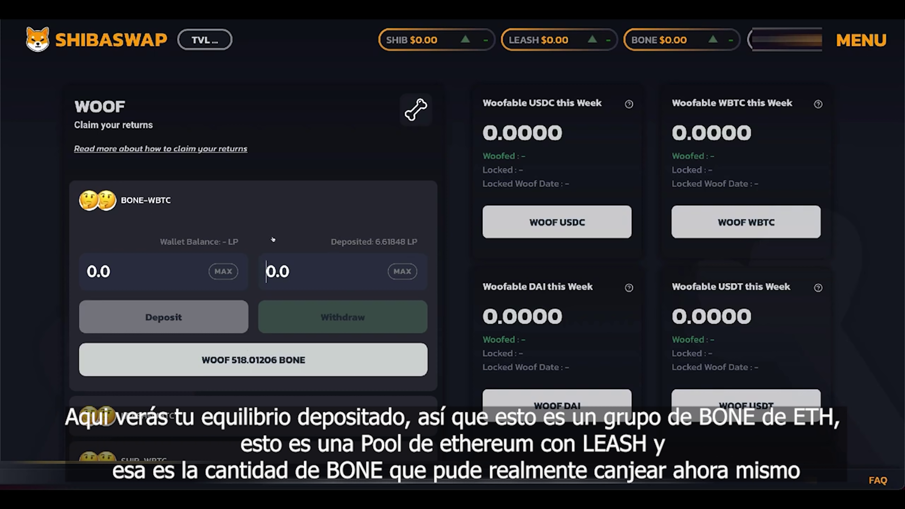
{"action": "scroll", "coordinate": [214, 193], "scroll_direction": "down", "scroll_amount": 2}
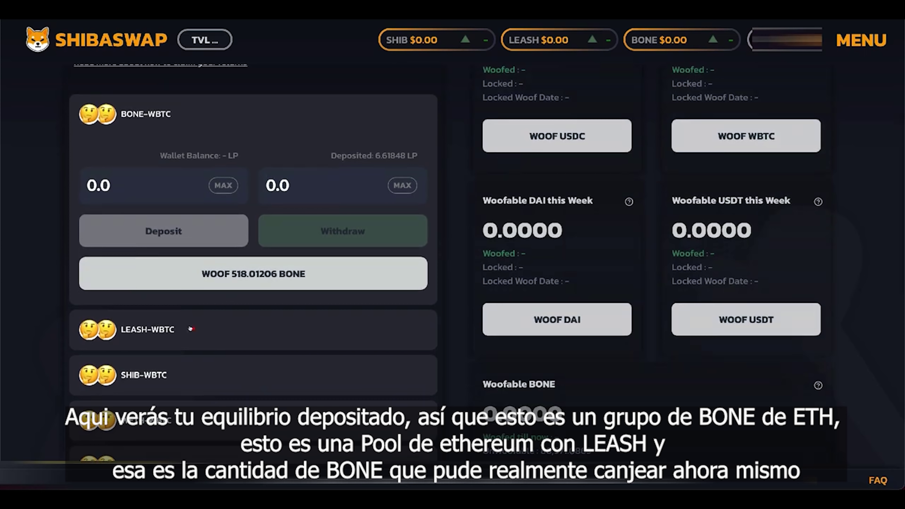
Step: Expand the LEASH-WBTC pair, claim its BONE returns and confirm the transaction in the wallet
{"action": "left_click", "coordinate": [191, 329]}
{"action": "scroll", "coordinate": [191, 329], "scroll_direction": "down", "scroll_amount": 3}
{"action": "scroll", "coordinate": [190, 328], "scroll_direction": "down", "scroll_amount": 1}
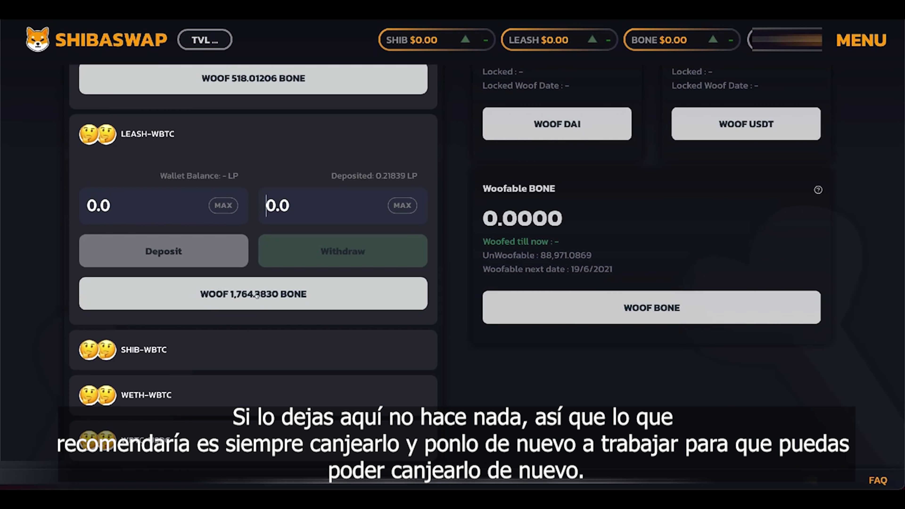
{"action": "left_click", "coordinate": [271, 295]}
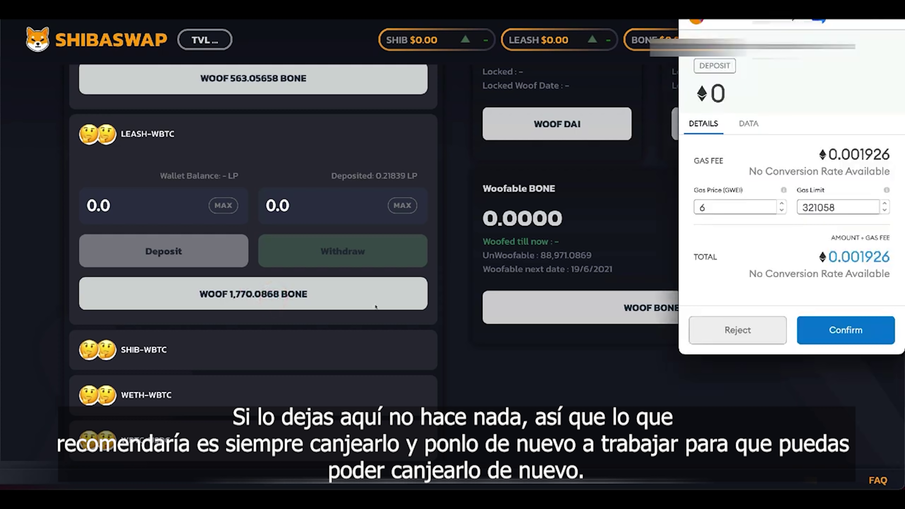
{"action": "left_click", "coordinate": [819, 333]}
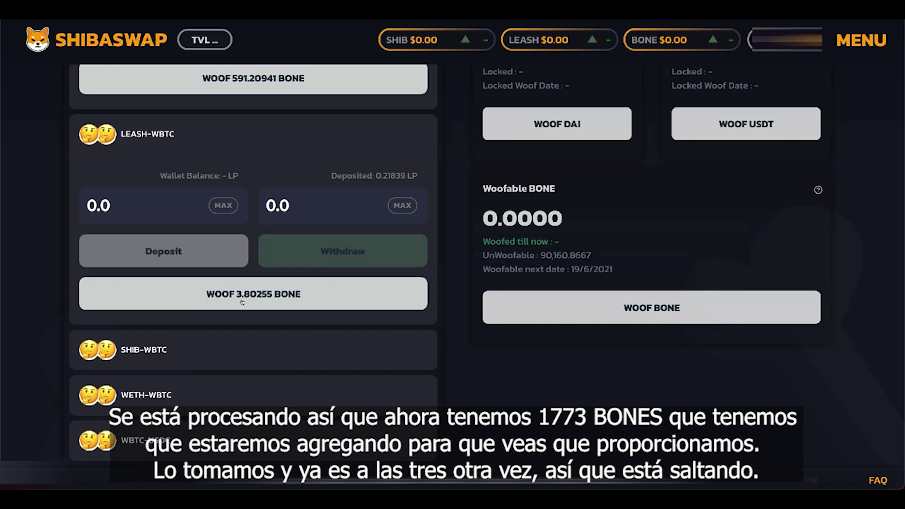
Step: Go to DIG's add-liquidity form through the home page, search for "bone", choose BONE as the second token and check its updated balance
{"action": "scroll", "coordinate": [242, 303], "scroll_direction": "up", "scroll_amount": 4}
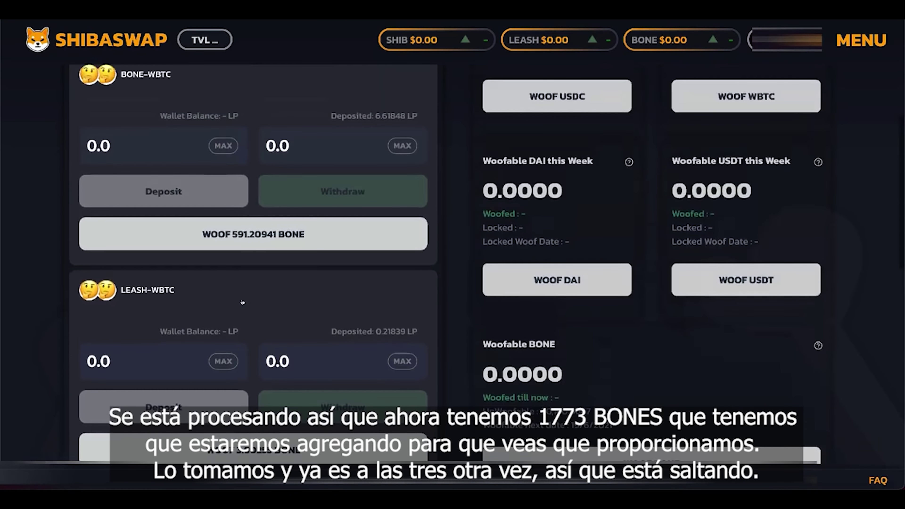
{"action": "scroll", "coordinate": [242, 302], "scroll_direction": "up", "scroll_amount": 3}
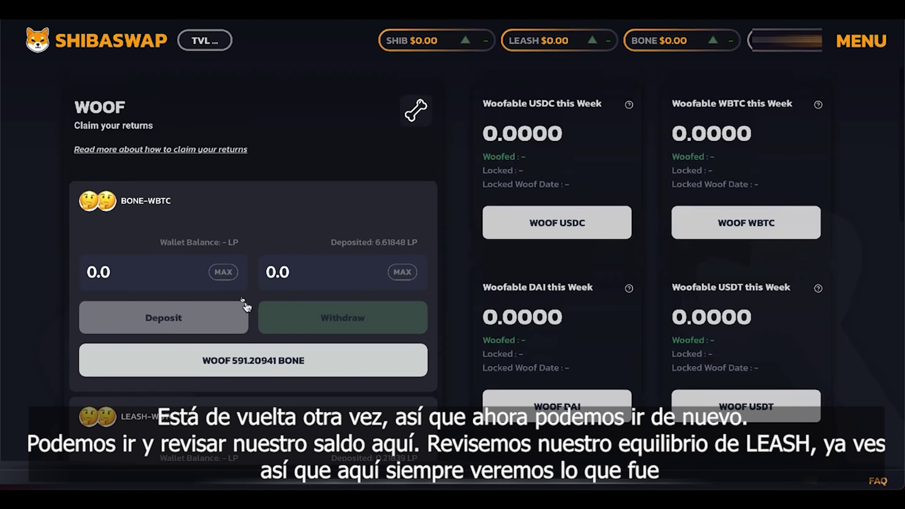
{"action": "left_click", "coordinate": [96, 42]}
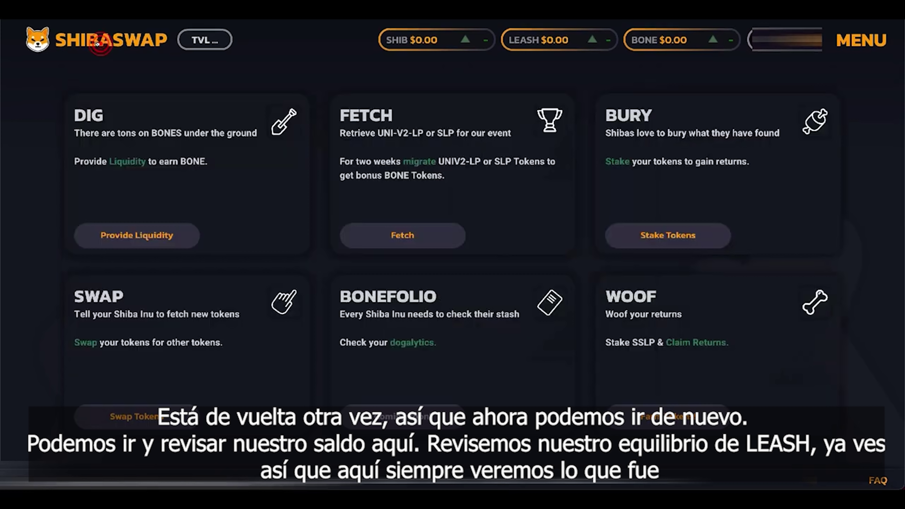
{"action": "left_click", "coordinate": [120, 234]}
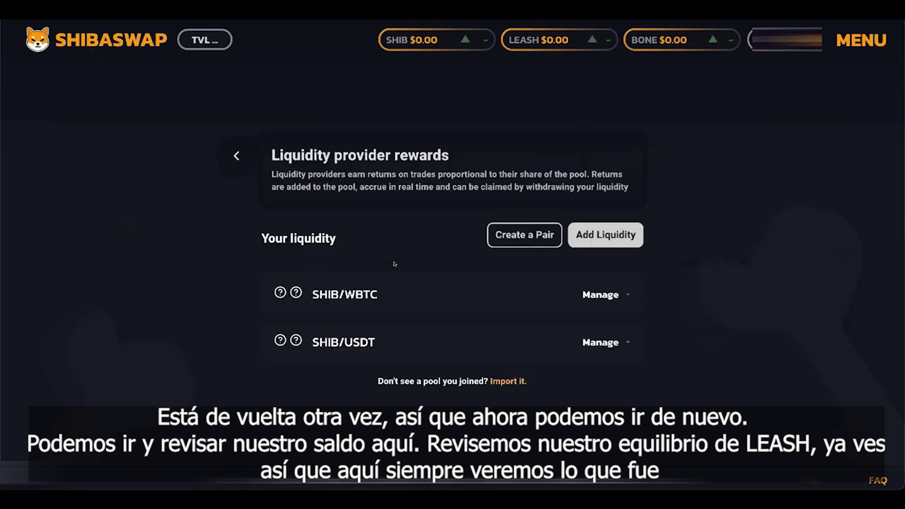
{"action": "left_click", "coordinate": [575, 228]}
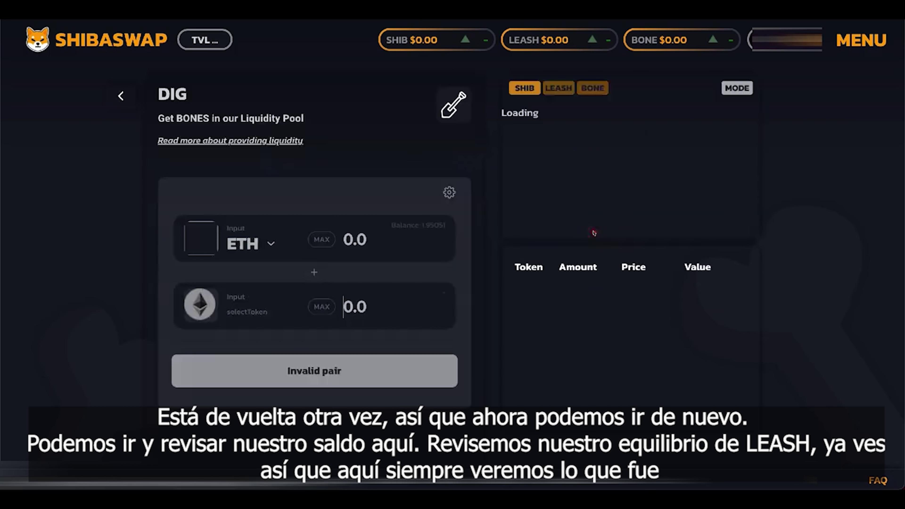
{"action": "left_click", "coordinate": [211, 306]}
{"action": "type", "text": "b"}
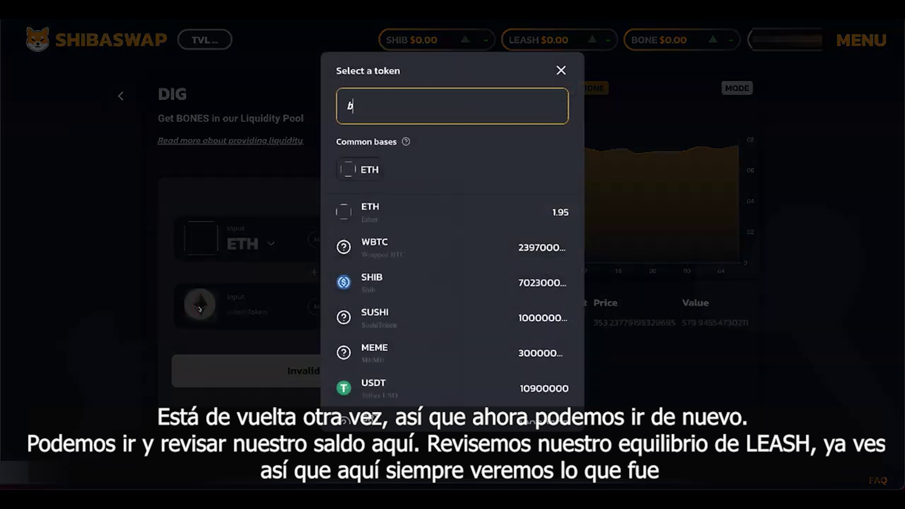
{"action": "type", "text": "one"}
{"action": "key", "text": "Return"}
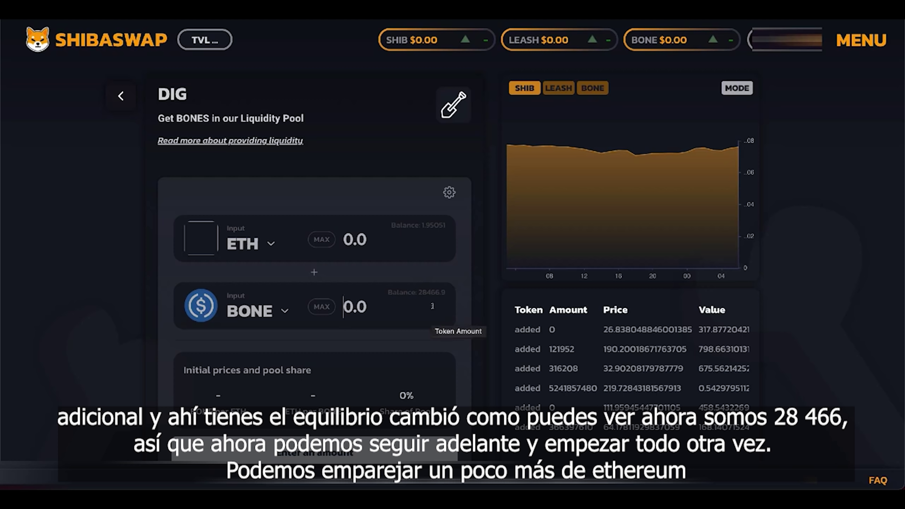
{"action": "scroll", "coordinate": [434, 304], "scroll_direction": "down", "scroll_amount": 3}
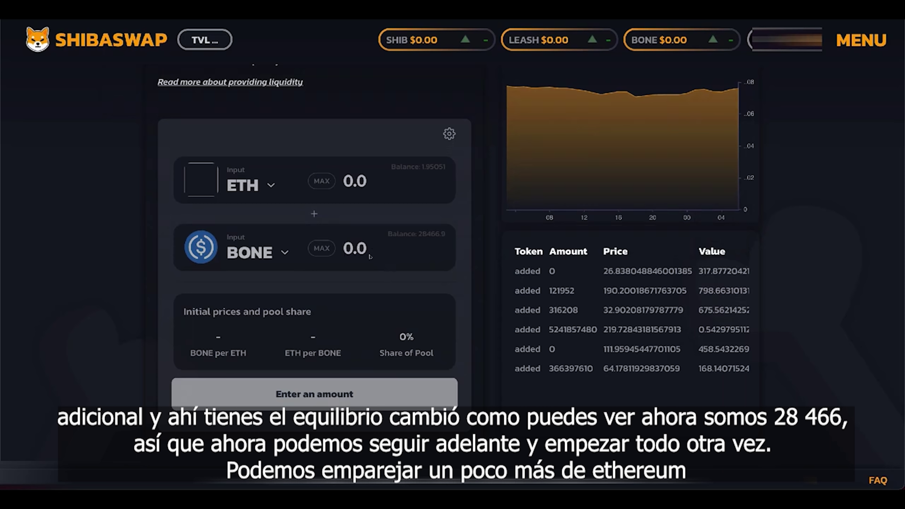
Step: Choose WBTC as the first token of the BONE pair and set the BONE amount to 10000
{"action": "left_click", "coordinate": [257, 187]}
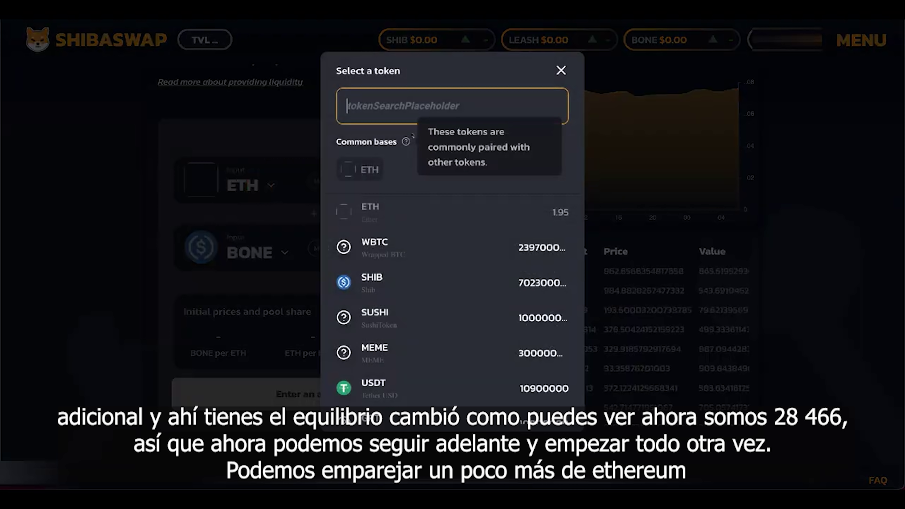
{"action": "left_click", "coordinate": [376, 244]}
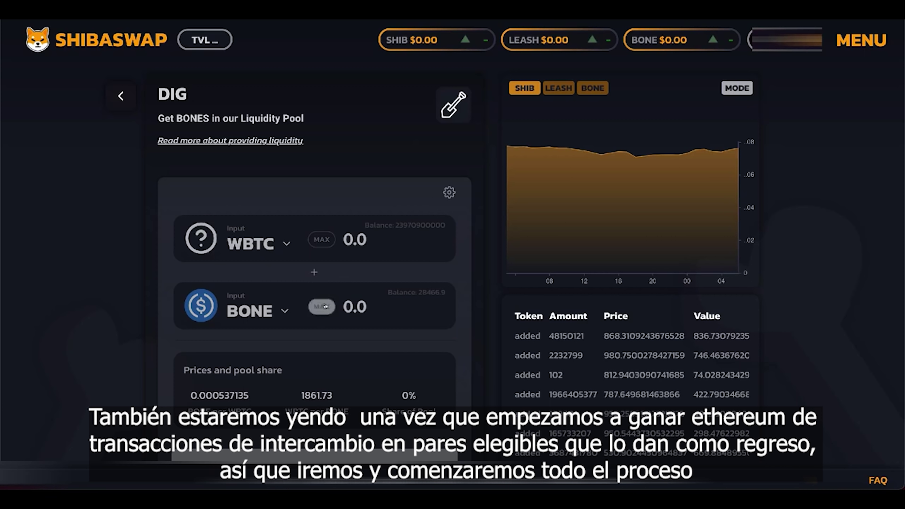
{"action": "left_click", "coordinate": [368, 303]}
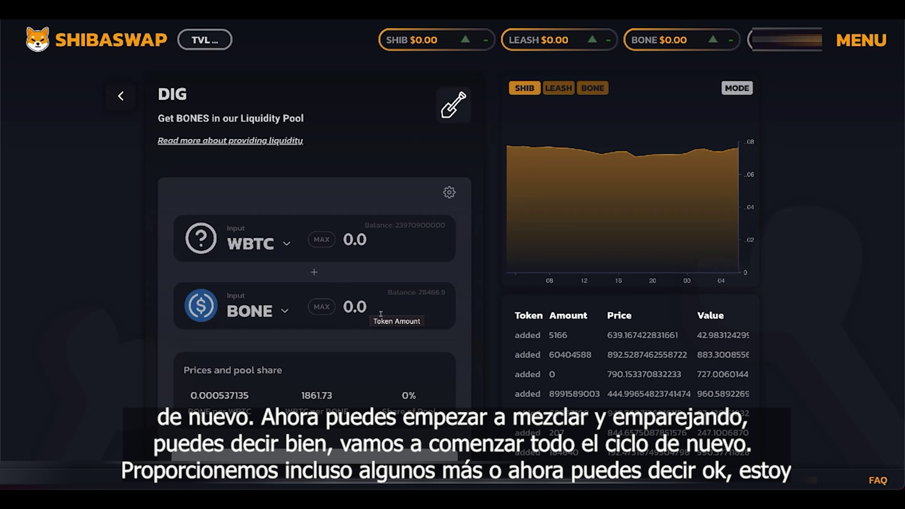
{"action": "type", "text": "1000"}
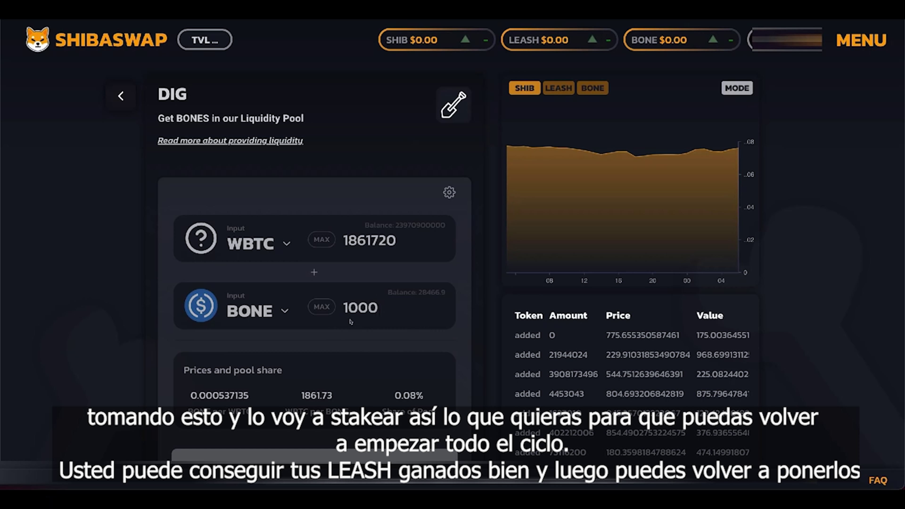
{"action": "type", "text": "00"}
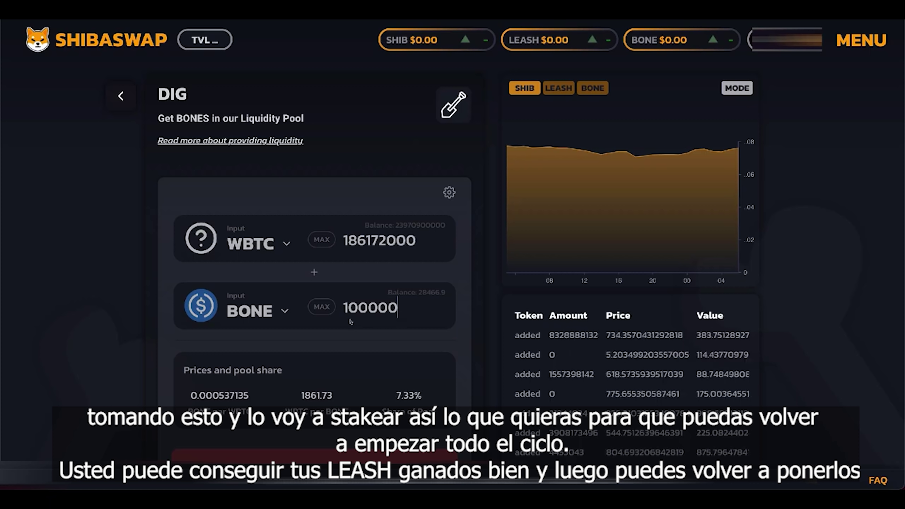
{"action": "key", "text": "BackSpace"}
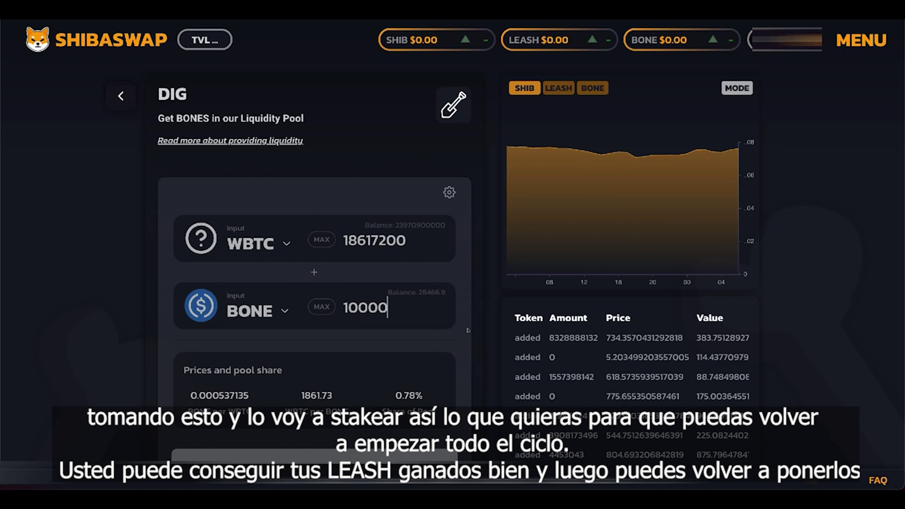
Step: Supply the WBTC and BONE liquidity, confirm the transaction in the wallet and dismiss the confirmation dialog
{"action": "scroll", "coordinate": [350, 322], "scroll_direction": "down", "scroll_amount": 2}
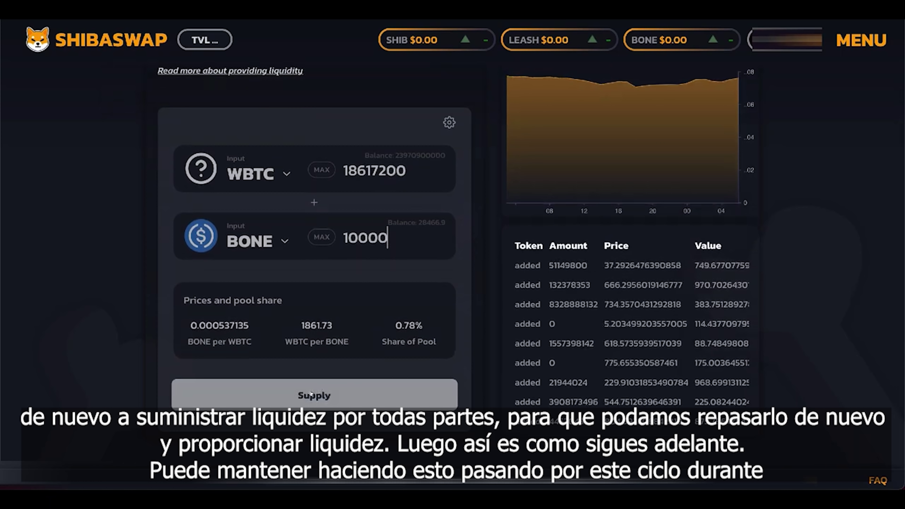
{"action": "left_click", "coordinate": [310, 394]}
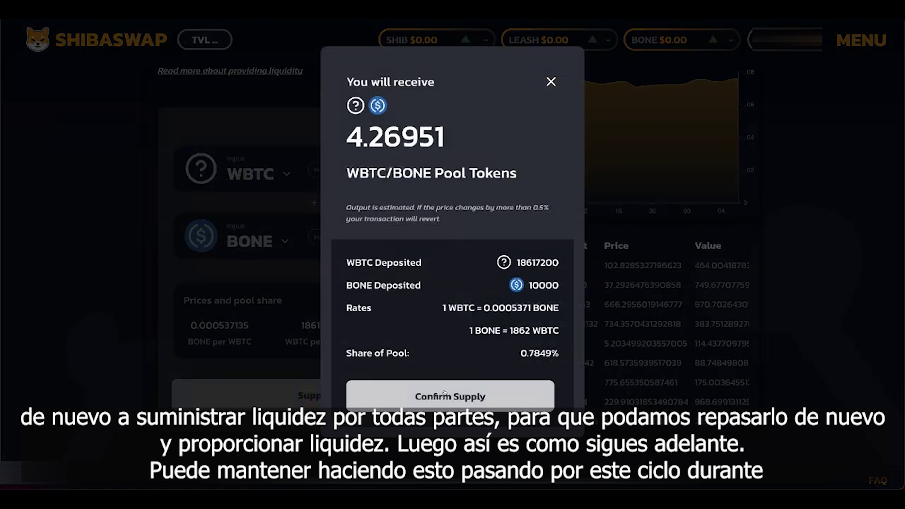
{"action": "left_click", "coordinate": [451, 394]}
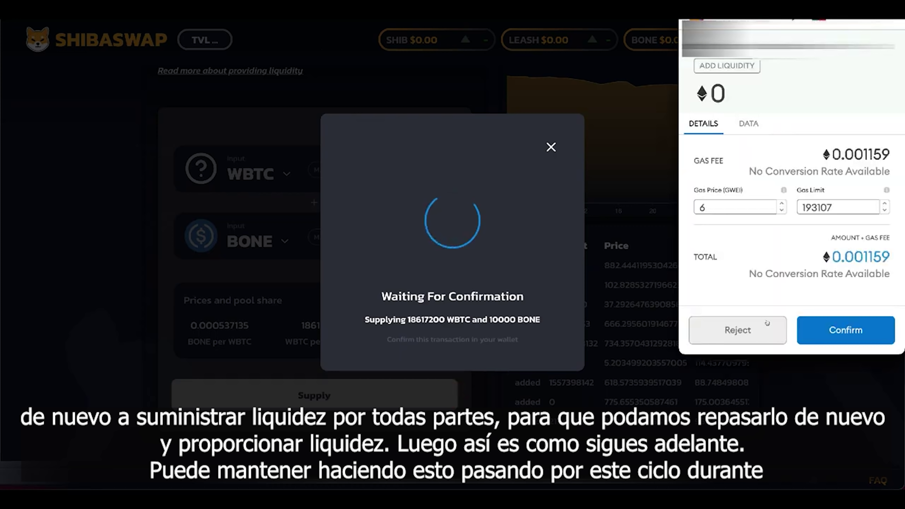
{"action": "left_click", "coordinate": [844, 325]}
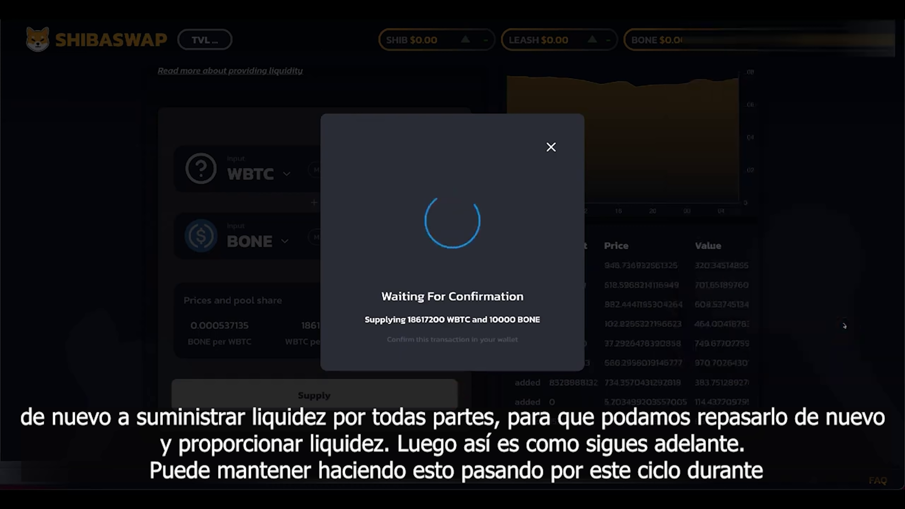
{"action": "left_click", "coordinate": [474, 341]}
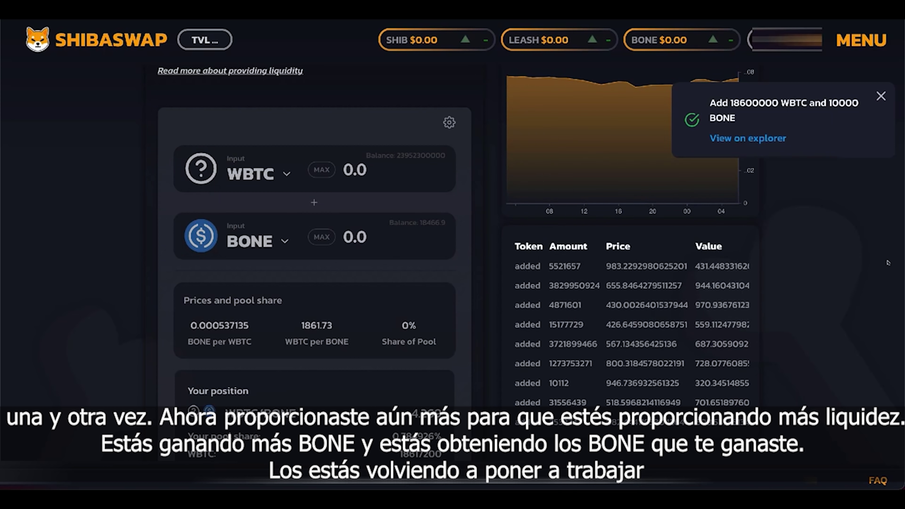
Step: Review the WBTC/BONE position and the list of joined liquidity pools, and return to the home page
{"action": "scroll", "coordinate": [479, 394], "scroll_direction": "down", "scroll_amount": 1}
{"action": "scroll", "coordinate": [479, 394], "scroll_direction": "down", "scroll_amount": 1}
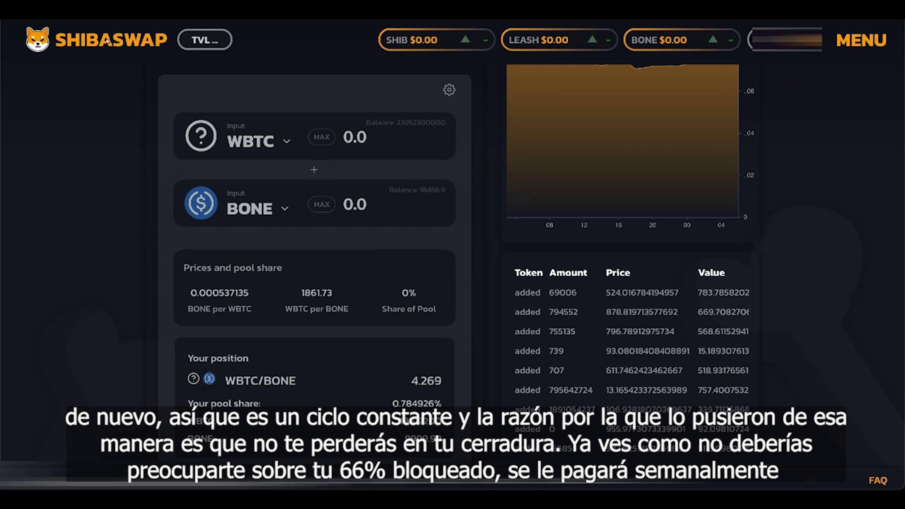
{"action": "left_click", "coordinate": [119, 40]}
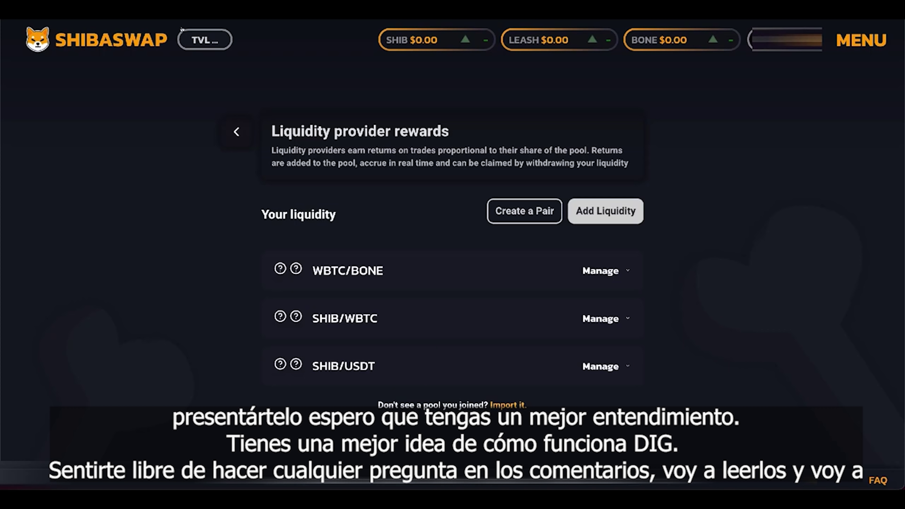
{"action": "left_click", "coordinate": [78, 30]}
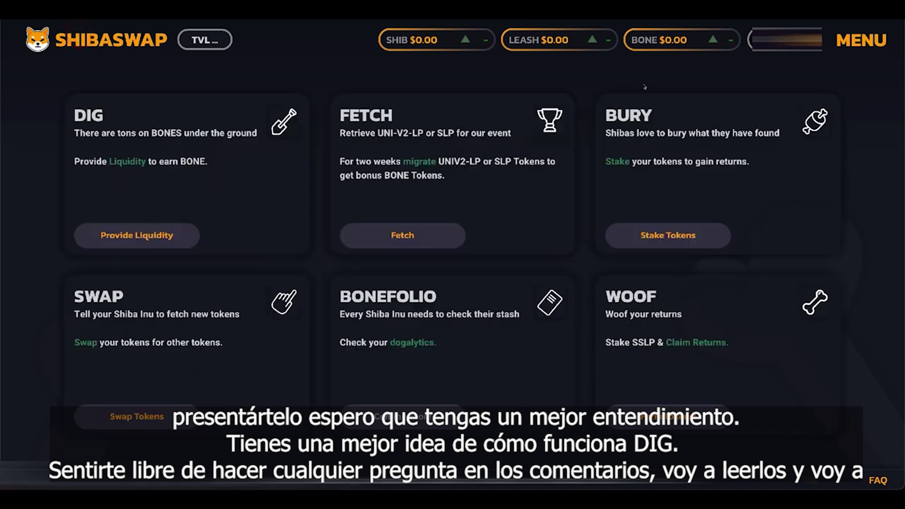